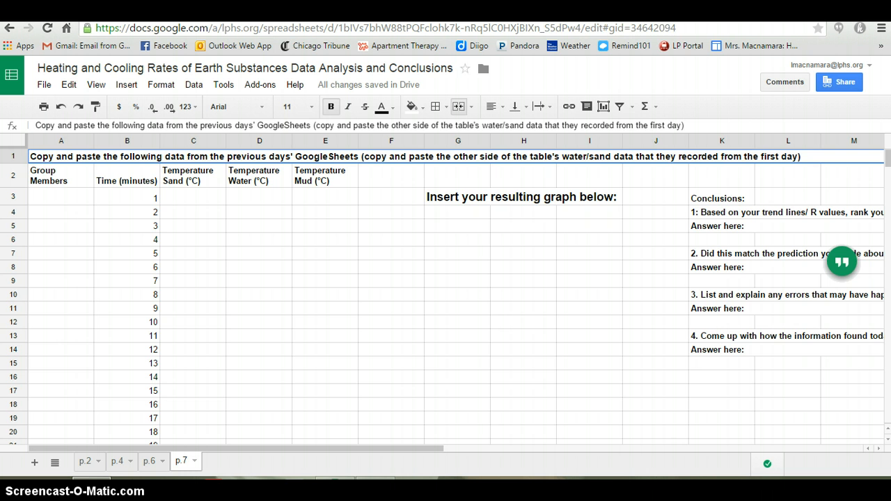
# Step: Review the P.7 Sand and P.7 Water source sheets and the mud data in the Other Materials spreadsheet
pyautogui.click(526, 12)
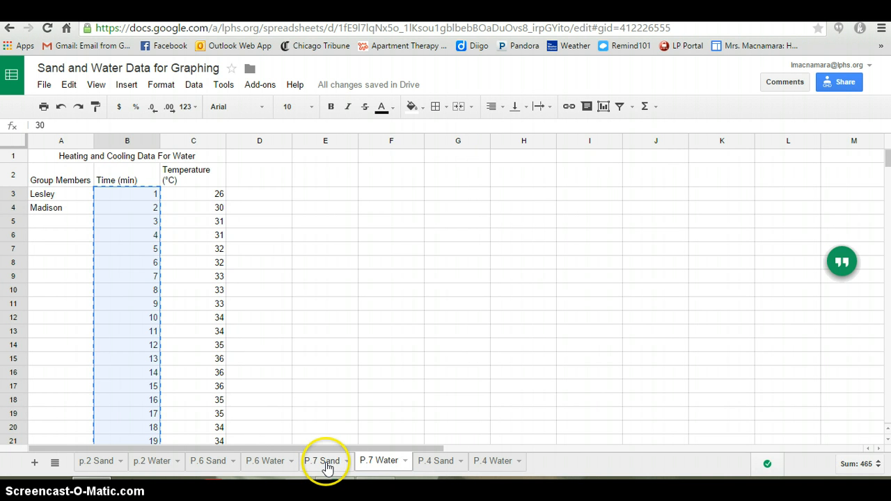
pyautogui.click(326, 467)
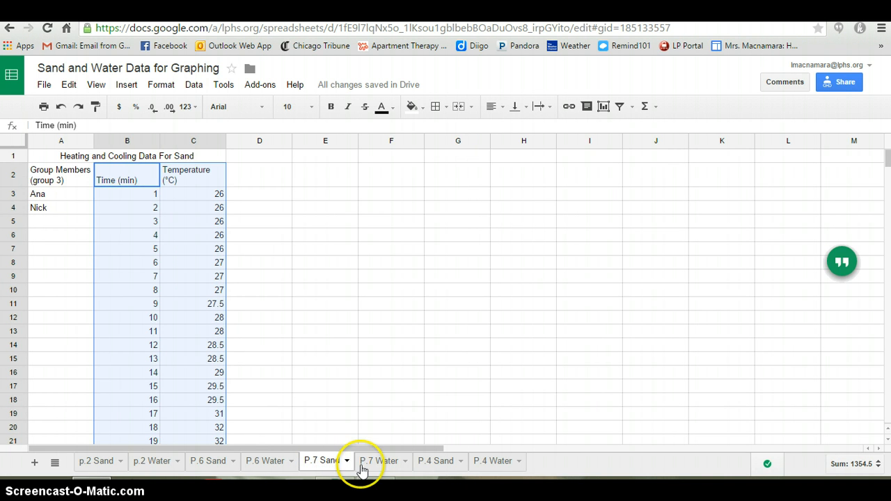
pyautogui.click(378, 463)
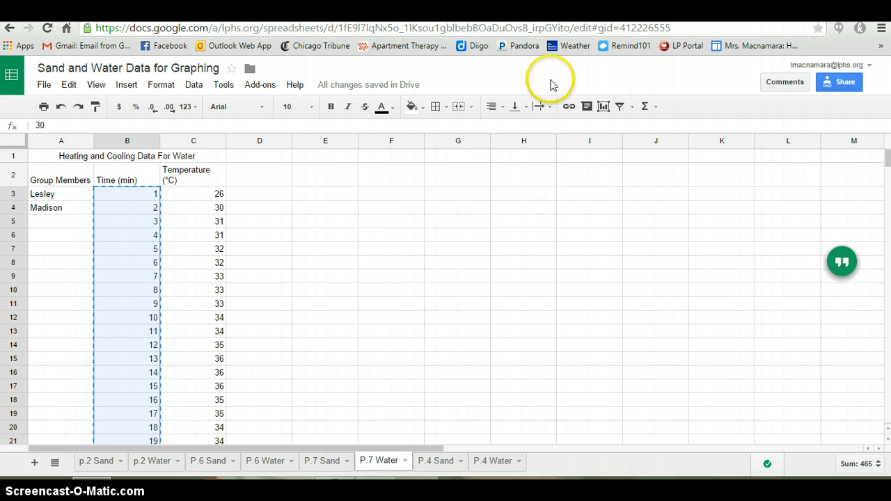
pyautogui.click(550, 11)
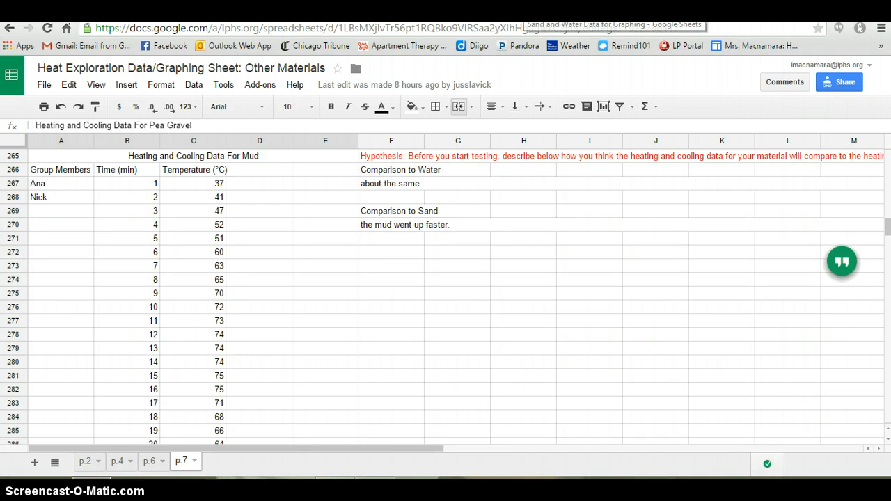
pyautogui.click(524, 12)
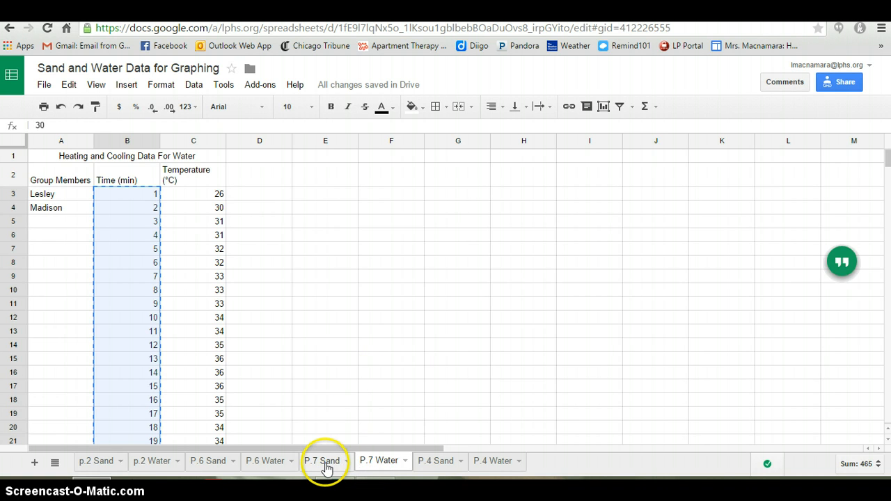
pyautogui.click(326, 465)
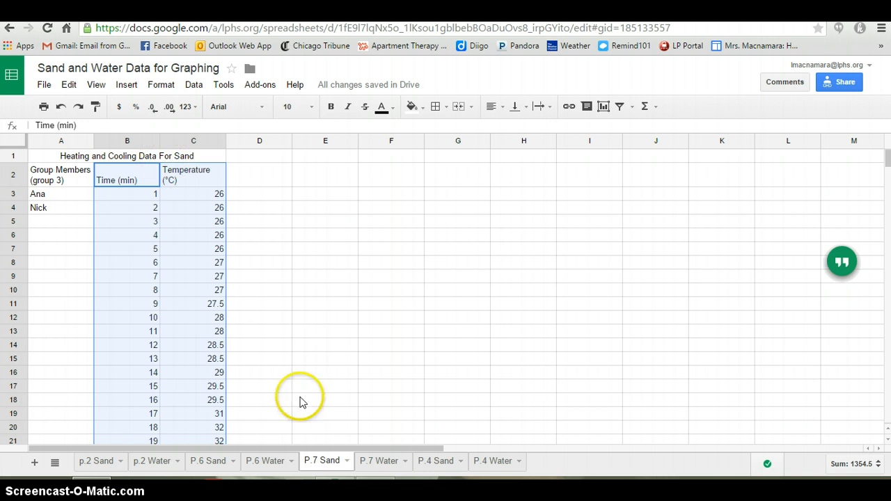
pyautogui.click(379, 465)
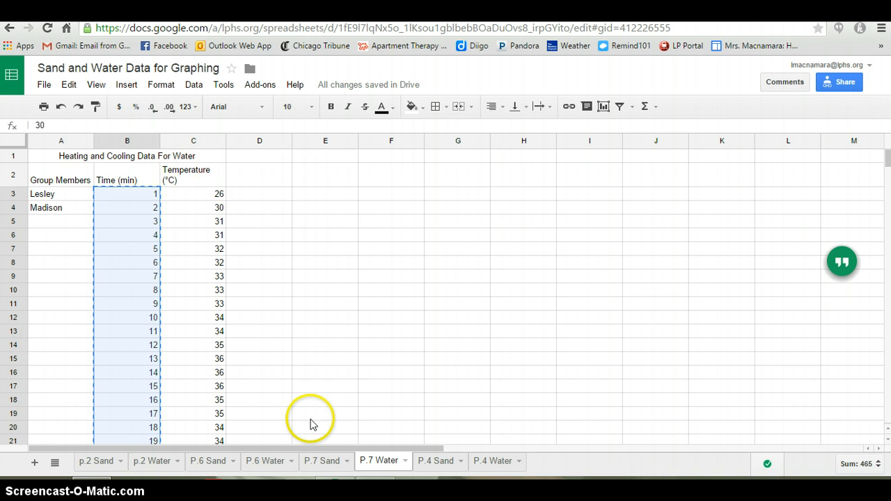
# Step: Copy the first group's sand temperatures, C3:C32 on the P.7 Sand sheet, into the analysis spreadsheet's p.7 sheet starting at C3
pyautogui.click(323, 460)
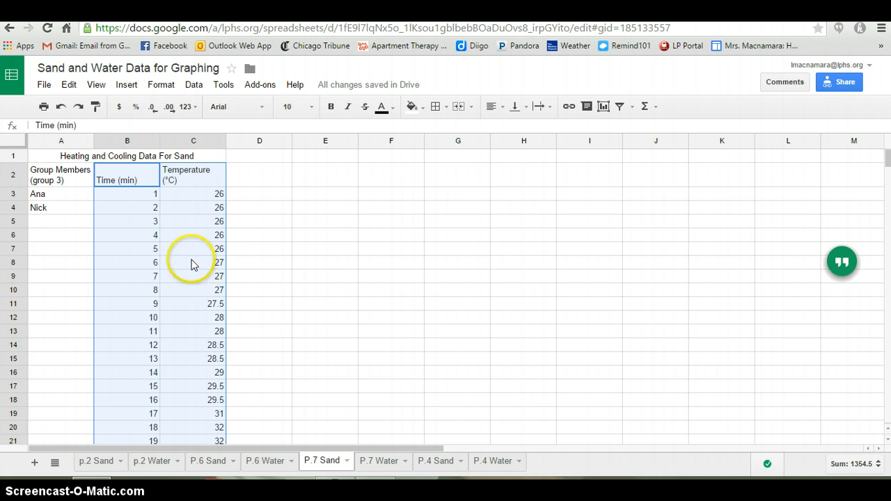
pyautogui.moveTo(186, 196); pyautogui.dragTo(186, 208)
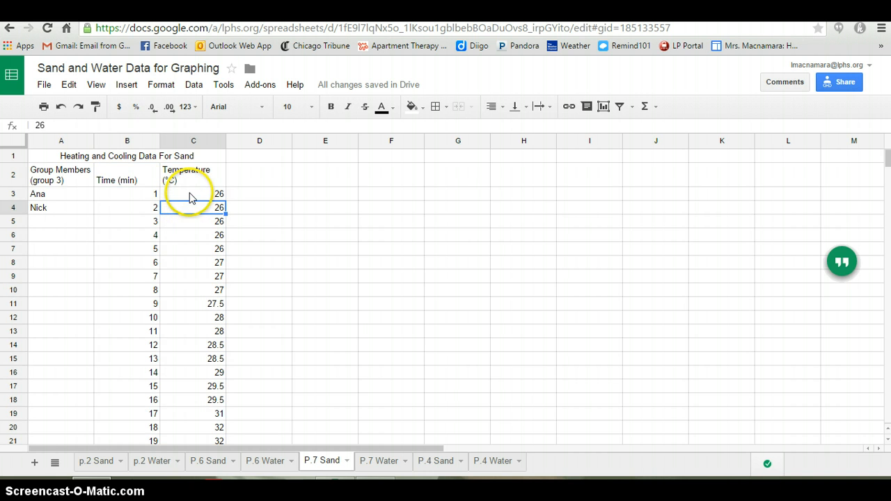
pyautogui.moveTo(188, 272); pyautogui.dragTo(190, 314)
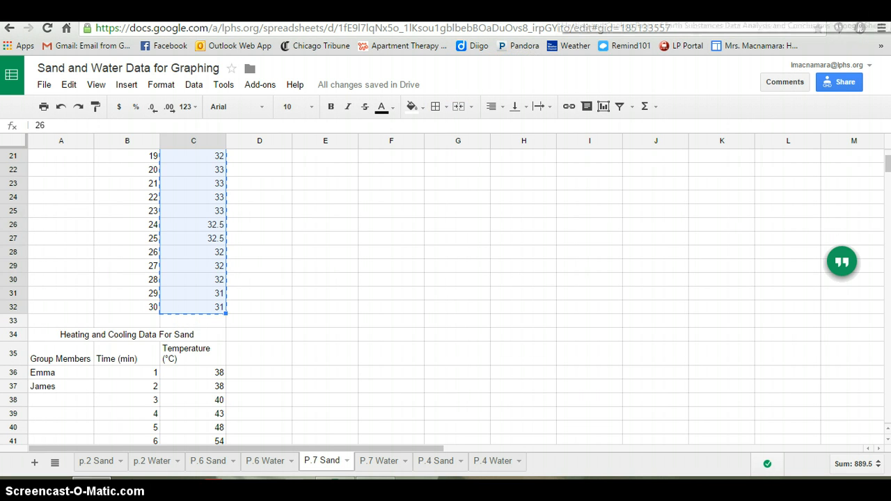
pyautogui.click(208, 14)
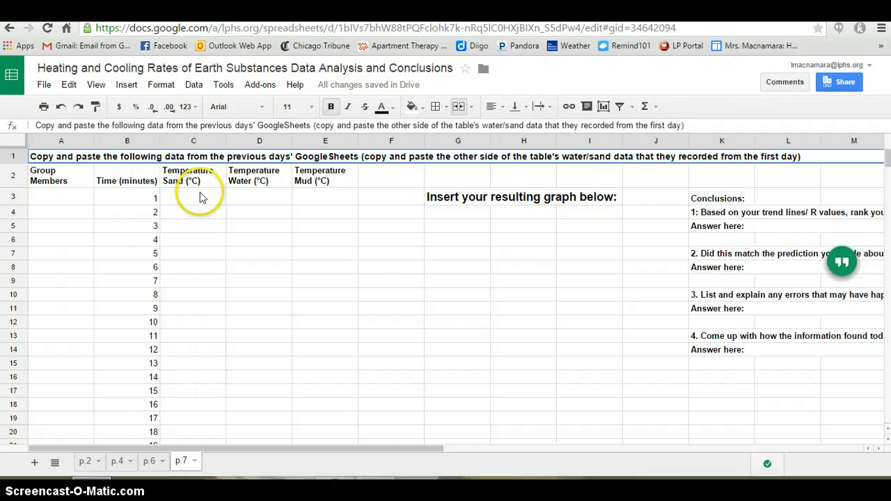
pyautogui.click(369, 12)
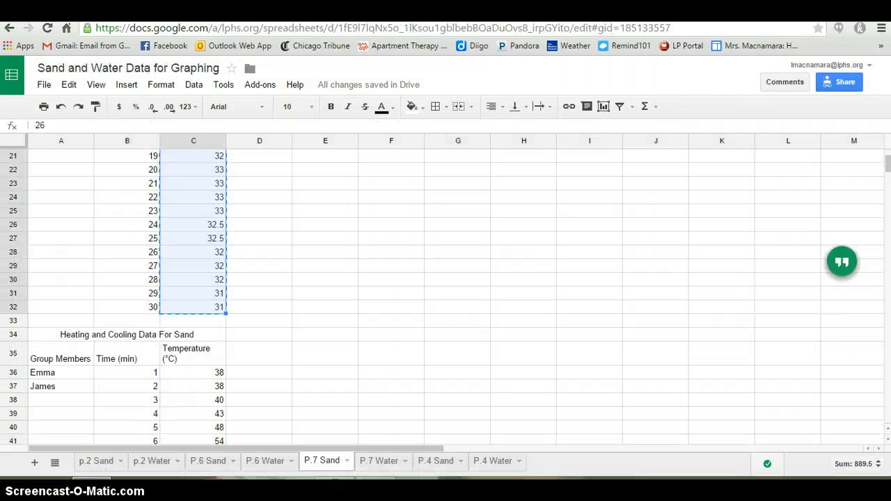
pyautogui.click(488, 12)
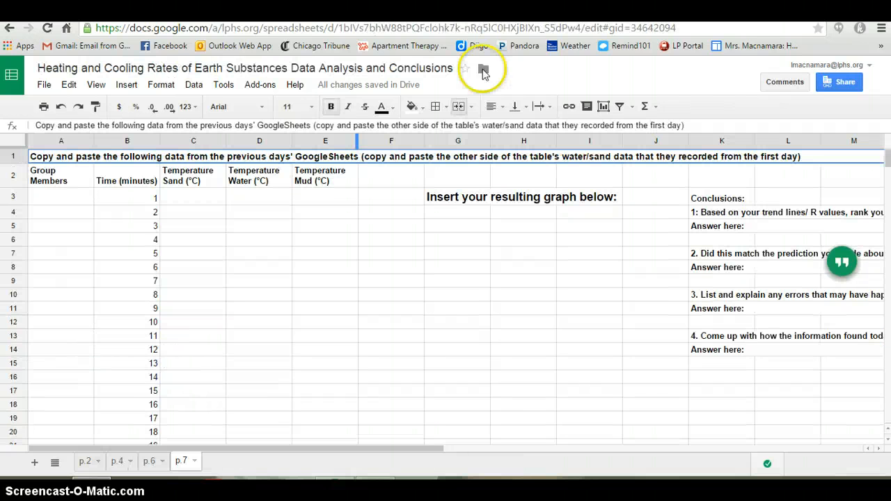
pyautogui.click(183, 199)
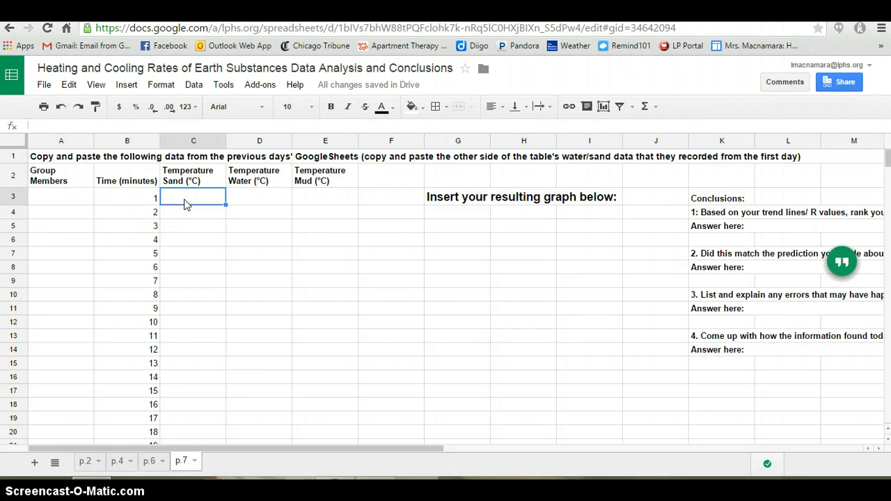
pyautogui.hotkey('ctrl', 'v')
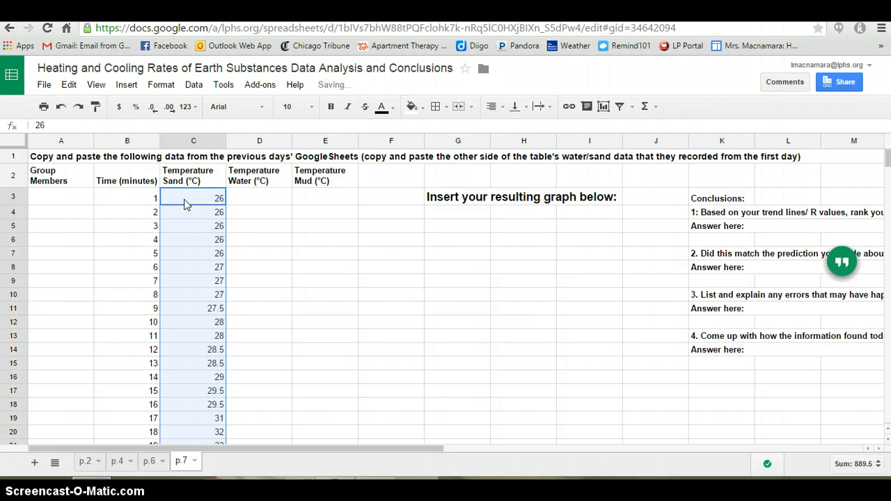
# Step: Enter the four group members' first names in cells A3 to A6 of the Group Members column
pyautogui.click(54, 199)
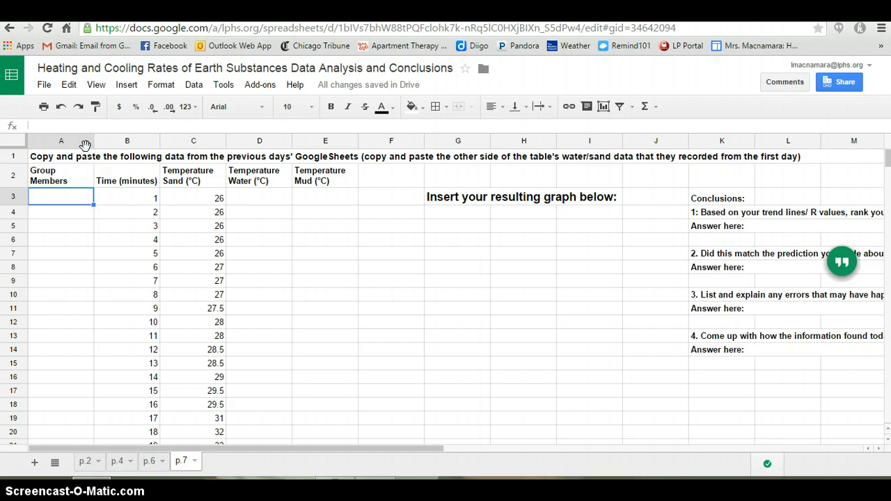
pyautogui.write('Ana')
pyautogui.press('Return')
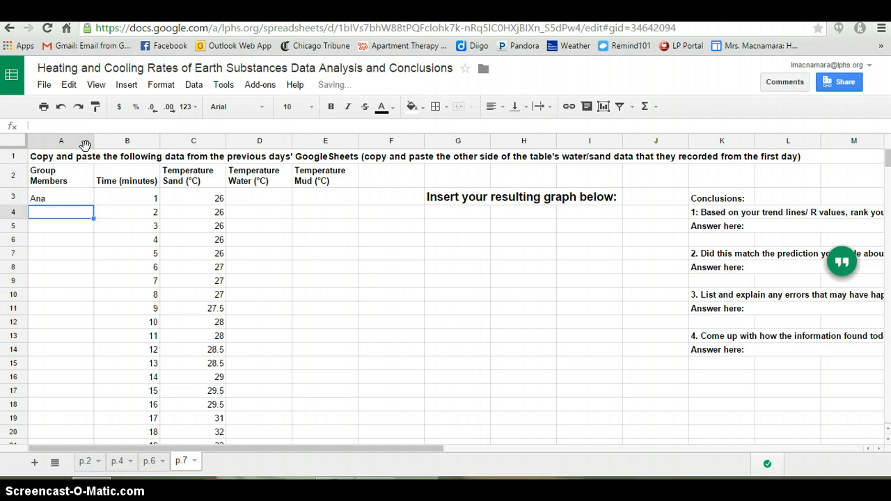
pyautogui.write('Nick')
pyautogui.press('Return')
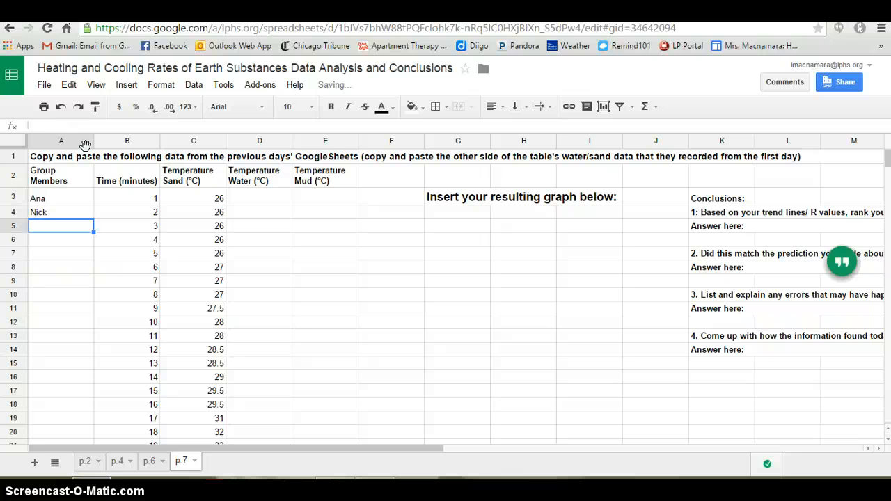
pyautogui.write('Lesley')
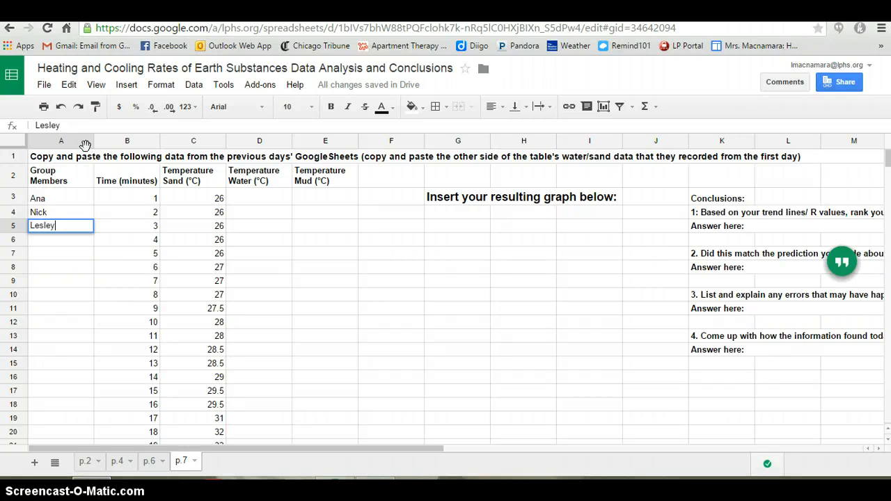
pyautogui.press('Return')
pyautogui.write('Ma')
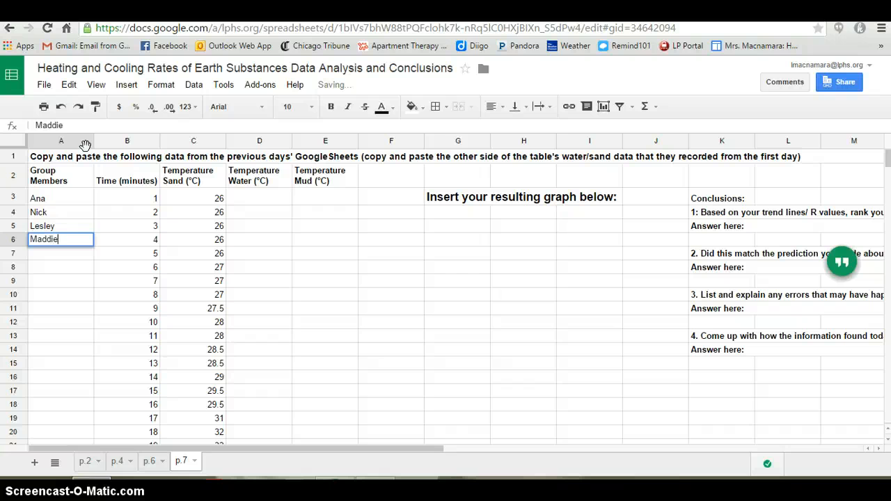
pyautogui.write('ddie')
# Step: Copy the first group's water temperatures, C3:C29 on the P.7 Water sheet, into the analysis sheet's Temperature Water column starting at D3
pyautogui.click(270, 198)
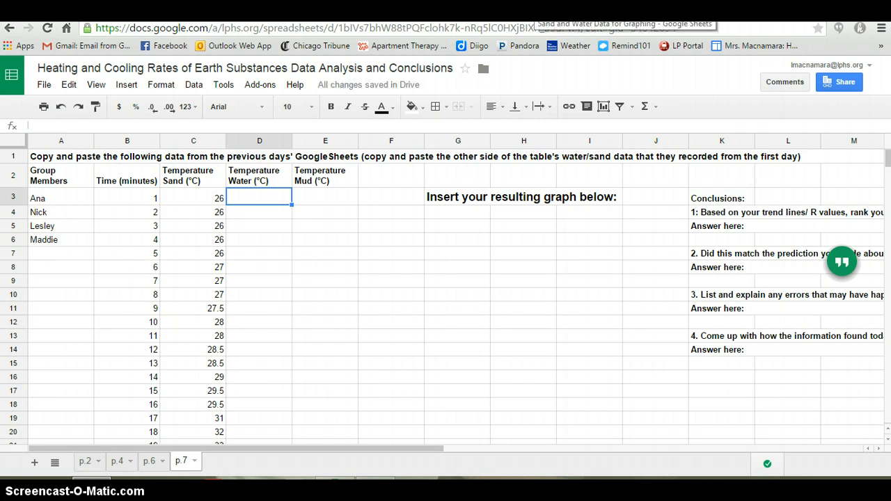
pyautogui.click(498, 8)
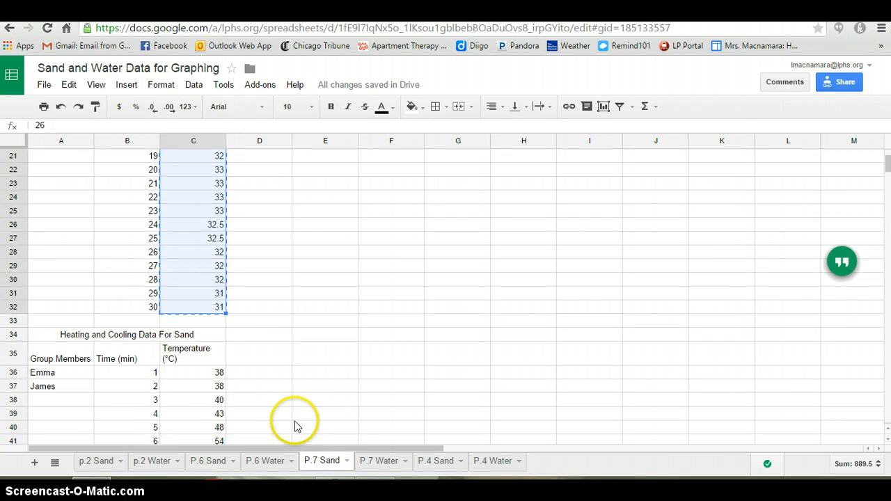
pyautogui.click(370, 460)
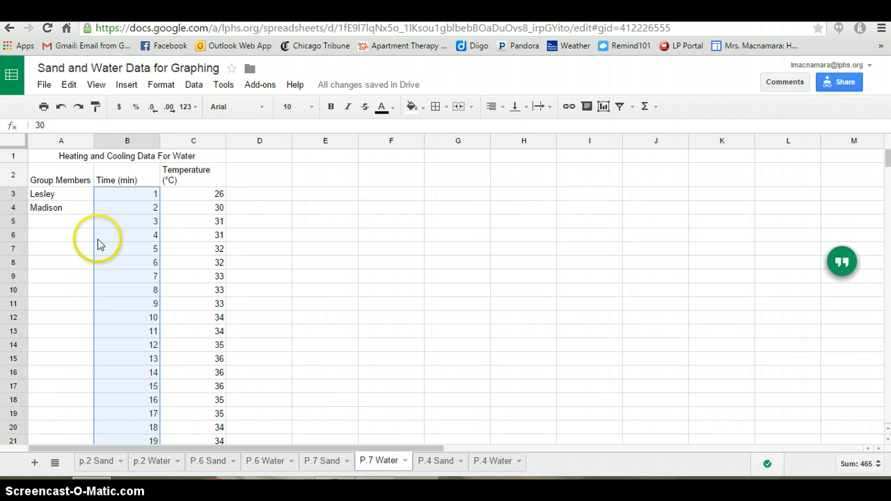
pyautogui.click(191, 195)
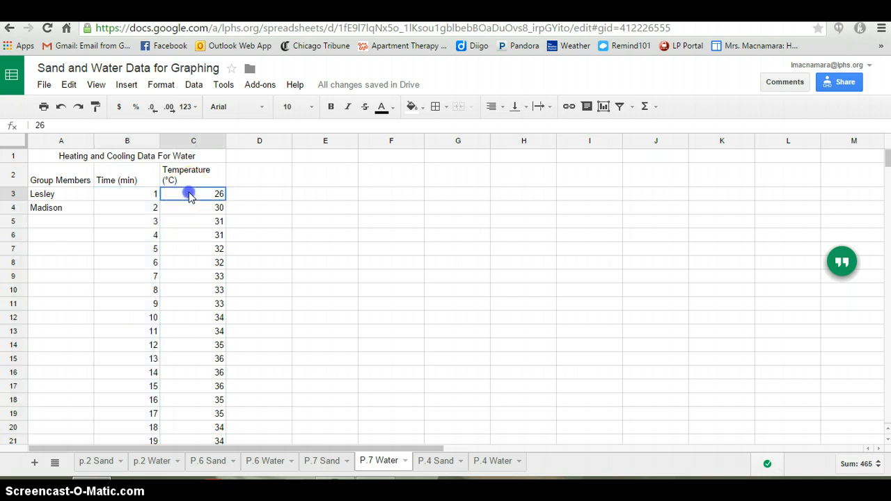
pyautogui.moveTo(193, 197); pyautogui.dragTo(190, 339)
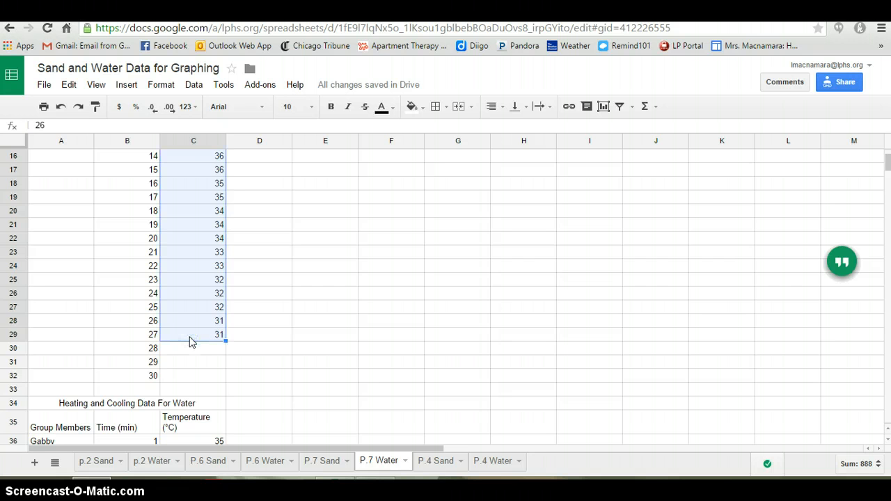
pyautogui.hotkey('ctrl', 'c')
pyautogui.hotkey('ctrl', 'Tab')
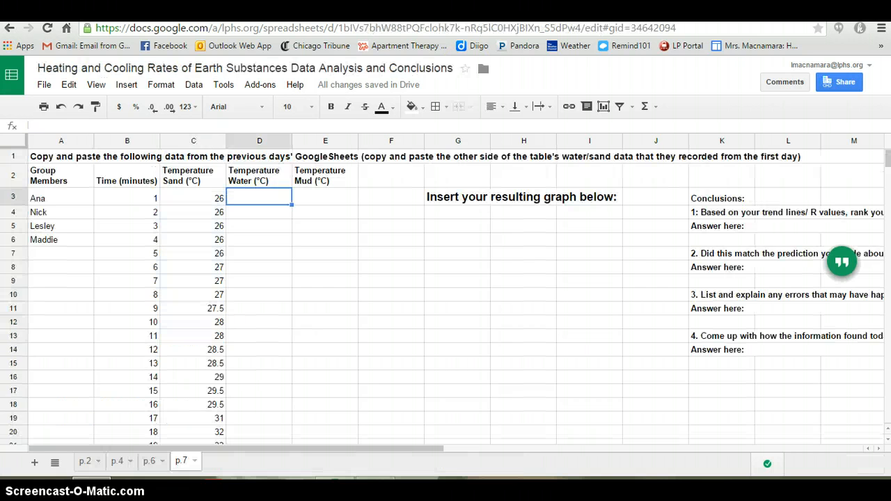
pyautogui.click(259, 200)
pyautogui.hotkey('ctrl', 'v')
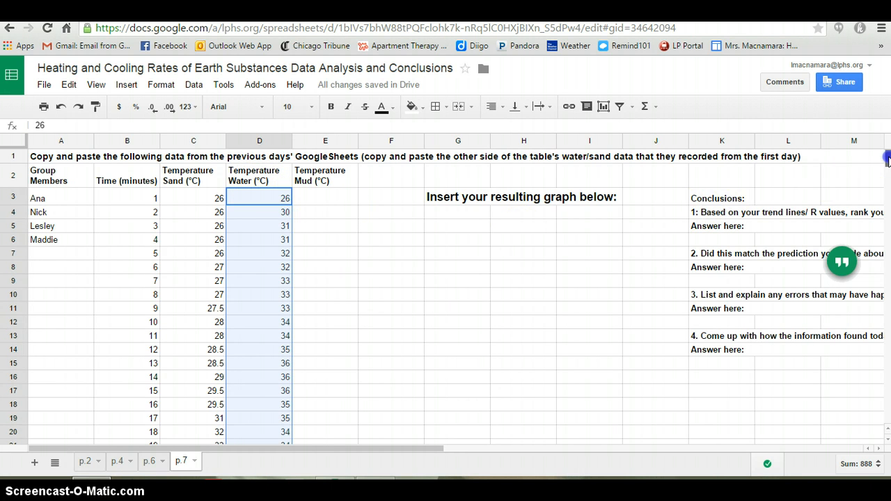
# Step: Copy the mud temperatures C267:C296 from the Other Materials spreadsheet's p.7 sheet into the analysis sheet's Temperature Mud column starting at E3
pyautogui.moveTo(888, 159); pyautogui.dragTo(888, 157)
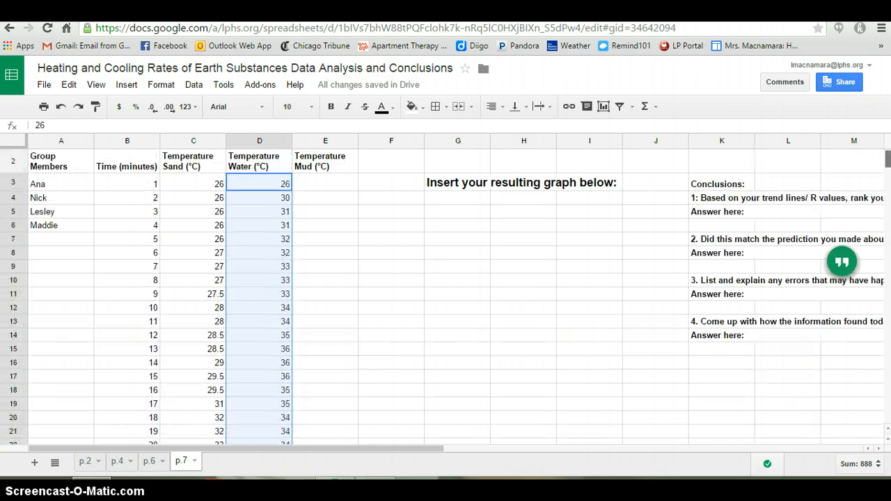
pyautogui.click(332, 189)
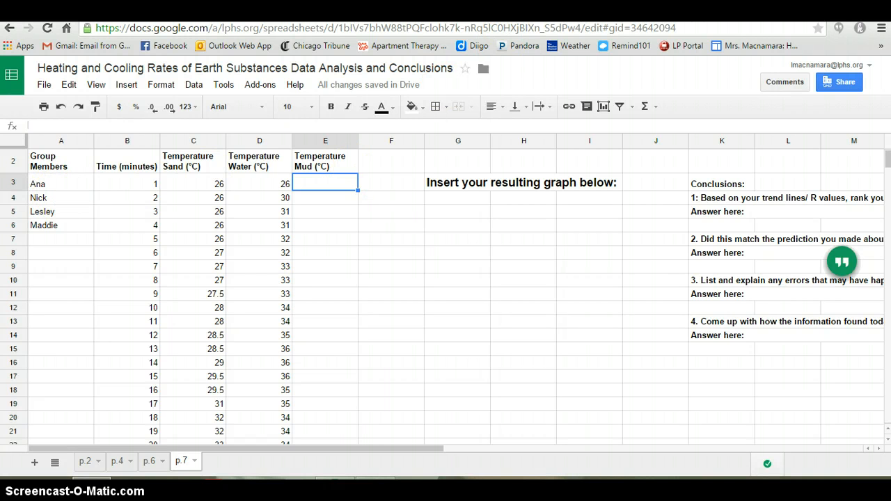
pyautogui.click(529, 8)
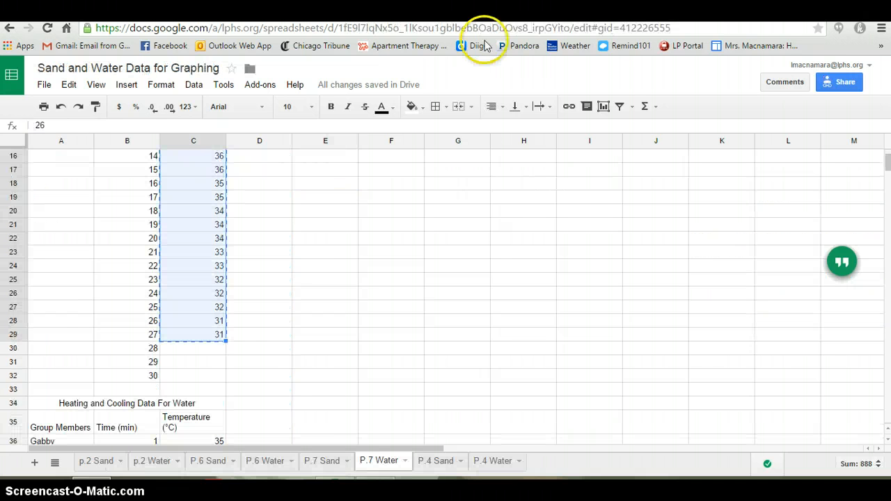
pyautogui.click(519, 7)
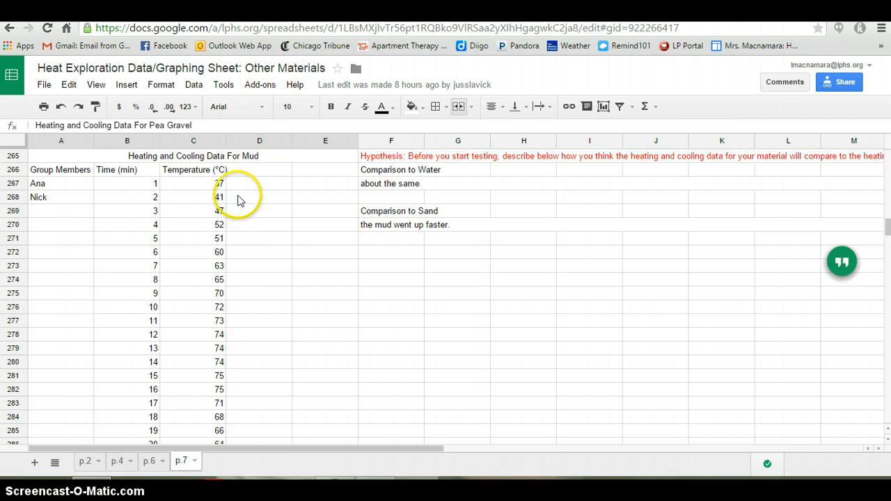
pyautogui.moveTo(187, 184); pyautogui.dragTo(193, 388)
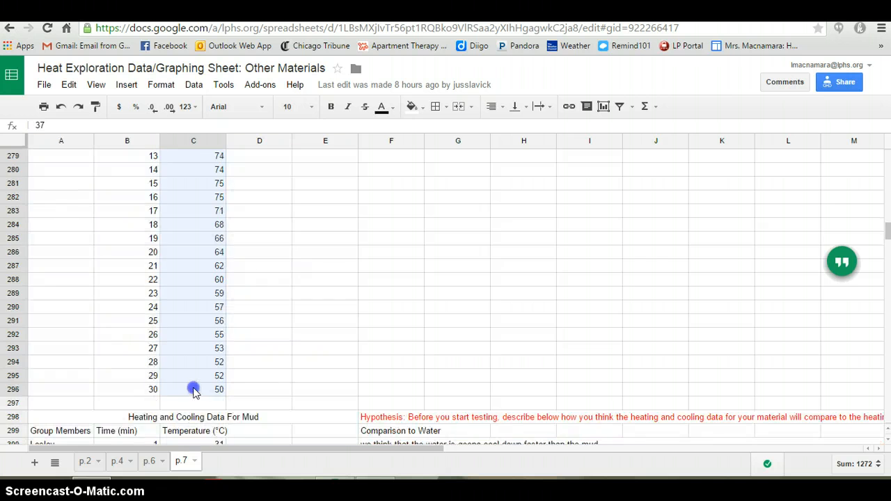
pyautogui.hotkey('ctrl', 'c')
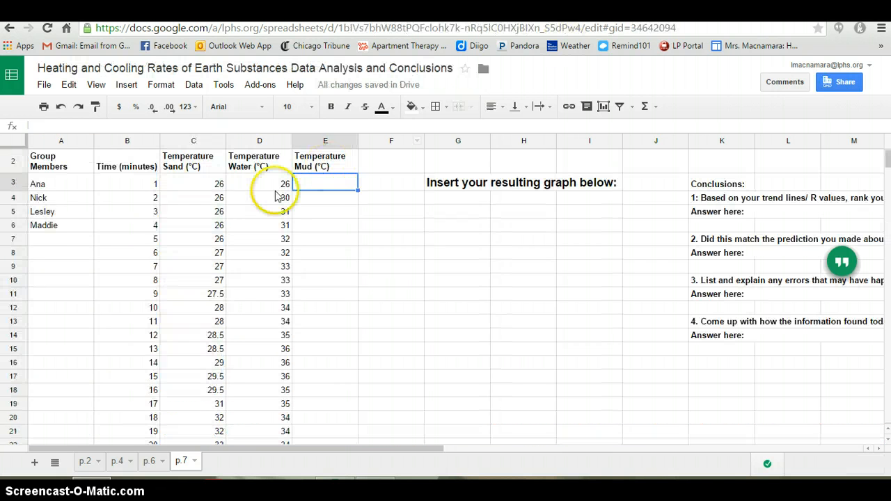
pyautogui.click(316, 185)
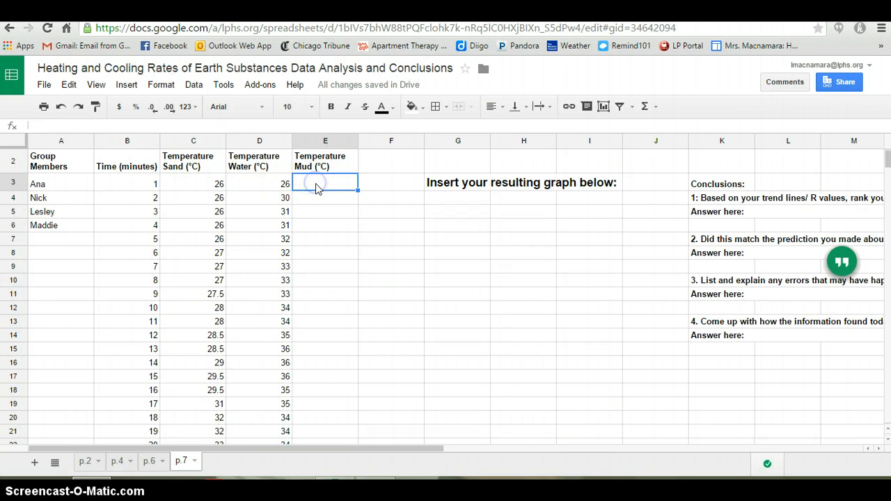
pyautogui.hotkey('ctrl', 'v')
pyautogui.click(65, 207)
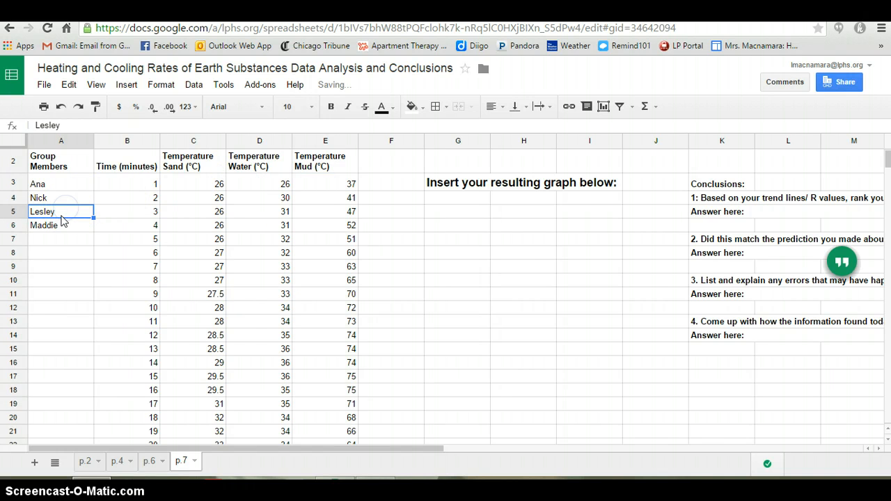
# Step: Remove the last two group members' names from A5:A6 and enter them in A36:A37 of the second Group Members column
pyautogui.moveTo(62, 216); pyautogui.dragTo(62, 229)
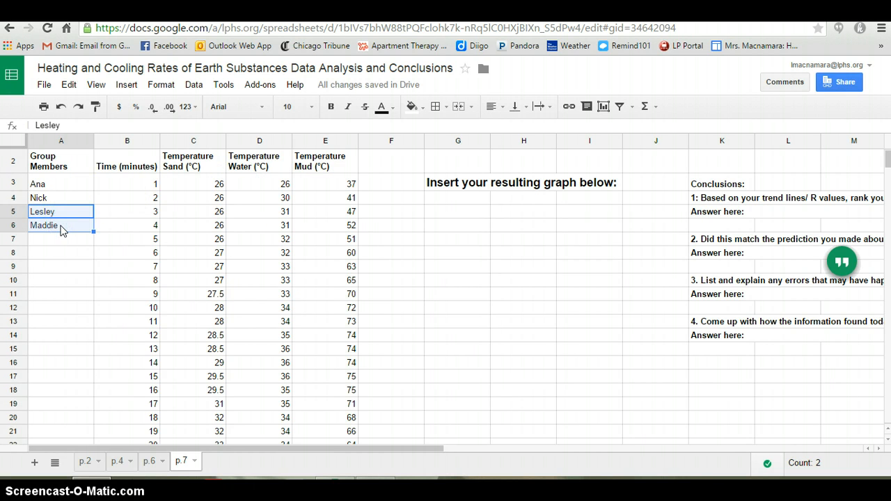
pyautogui.press('Delete')
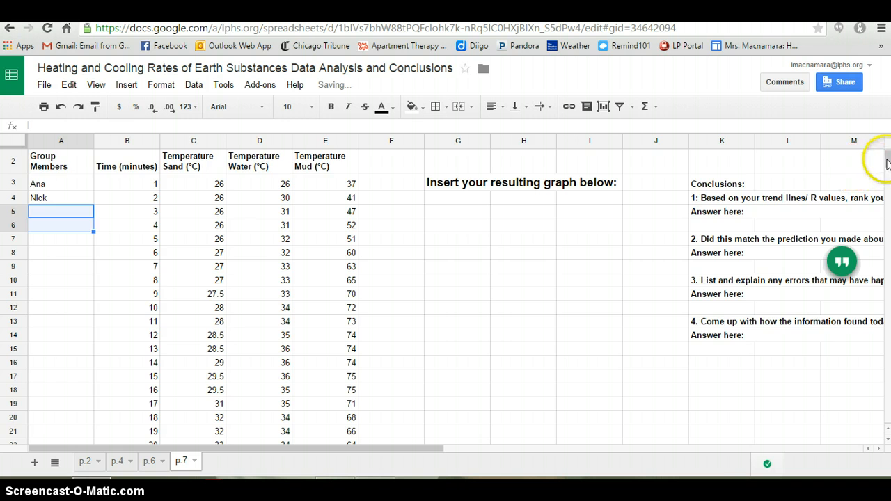
pyautogui.scroll(-6, 888, 164)
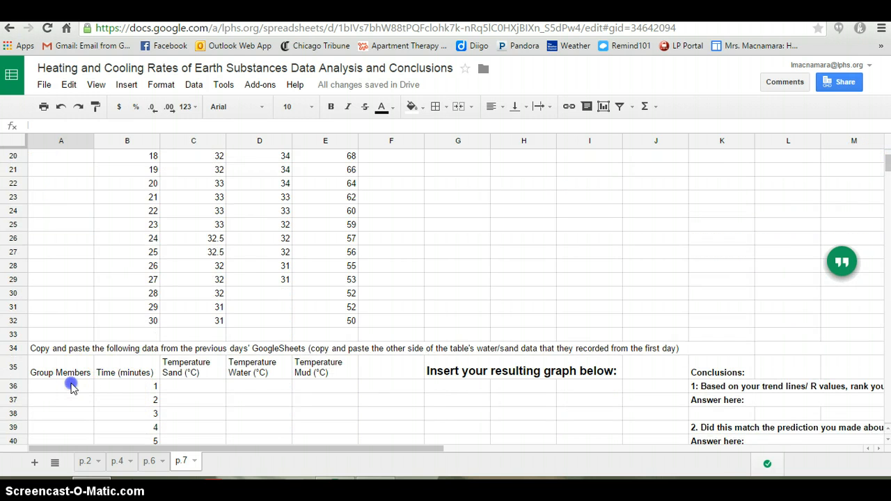
pyautogui.click(73, 387)
pyautogui.write('LEs')
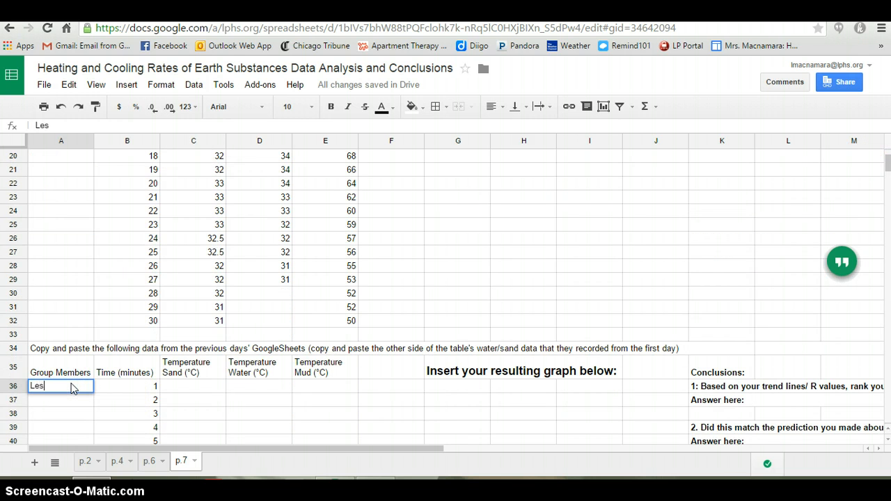
pyautogui.press('Return')
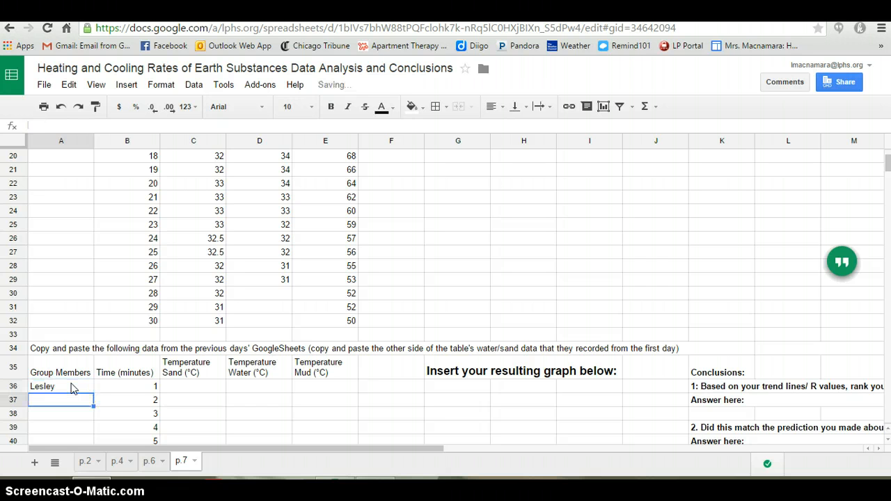
pyautogui.write('Maddie')
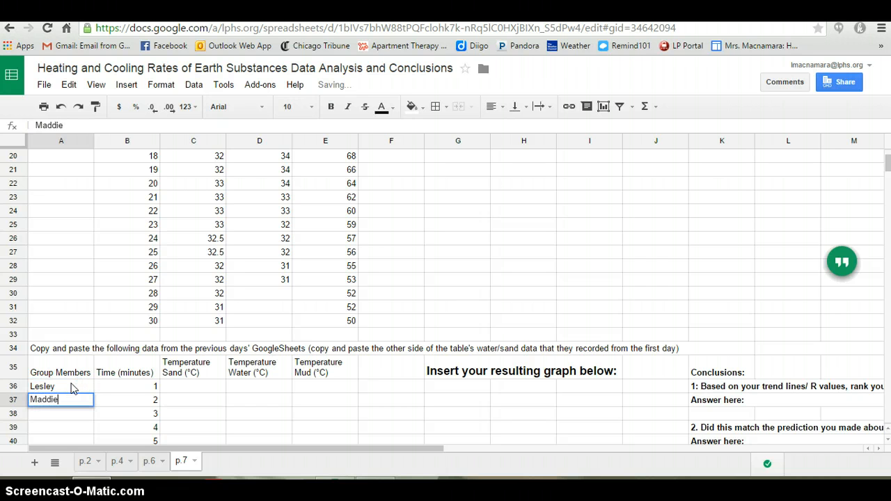
pyautogui.click(181, 388)
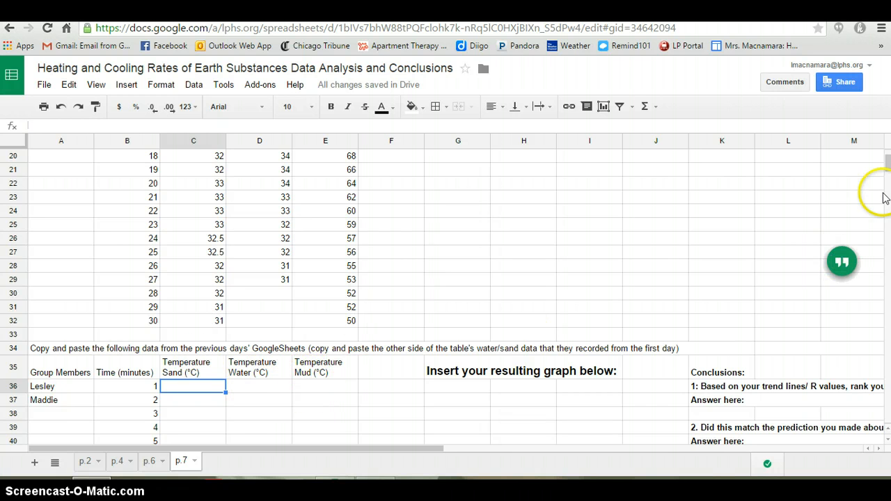
# Step: Start a new chart from the time and temperature data in B2:E32 and set its type to Scatter
pyautogui.moveTo(887, 167)
pyautogui.mouseDown()
pyautogui.moveTo(886, 158)
pyautogui.moveTo(886, 165)
pyautogui.mouseUp()
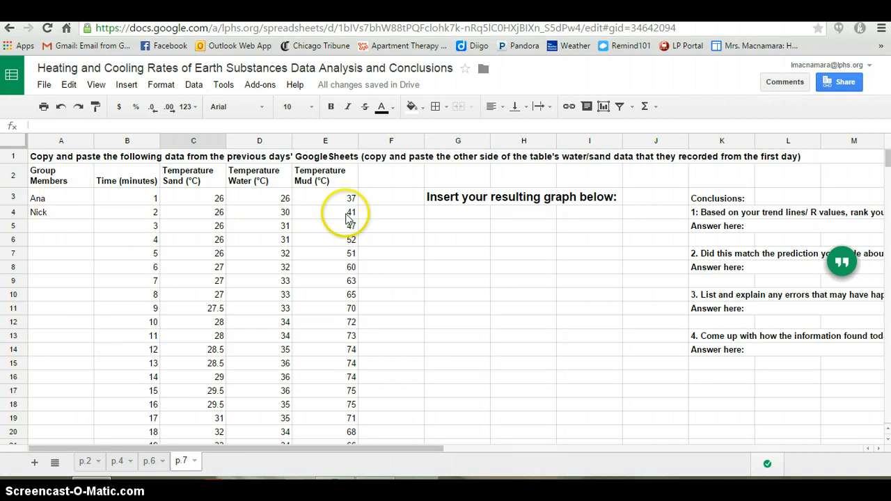
pyautogui.moveTo(888, 155); pyautogui.dragTo(887, 147)
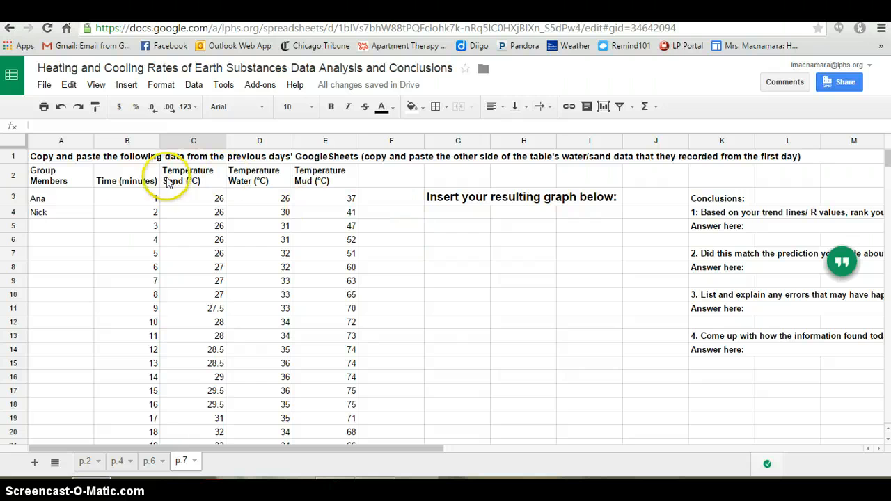
pyautogui.click(117, 177)
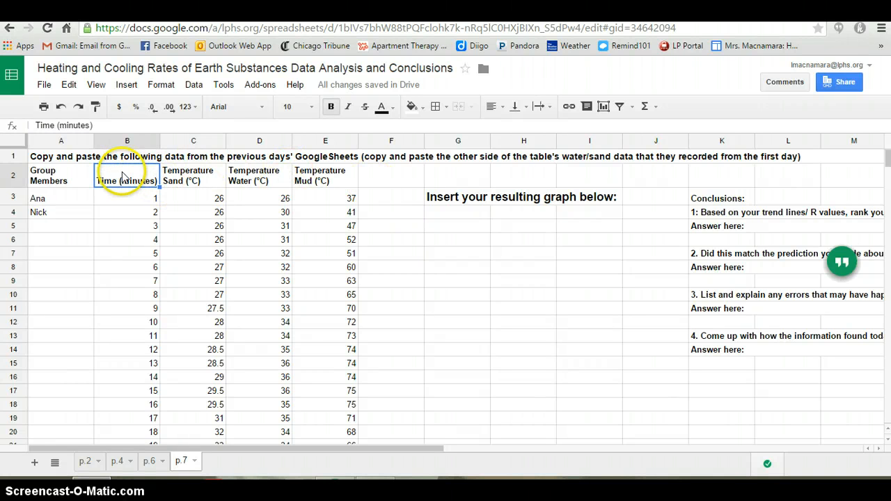
pyautogui.click(124, 174)
pyautogui.moveTo(152, 174); pyautogui.dragTo(314, 380)
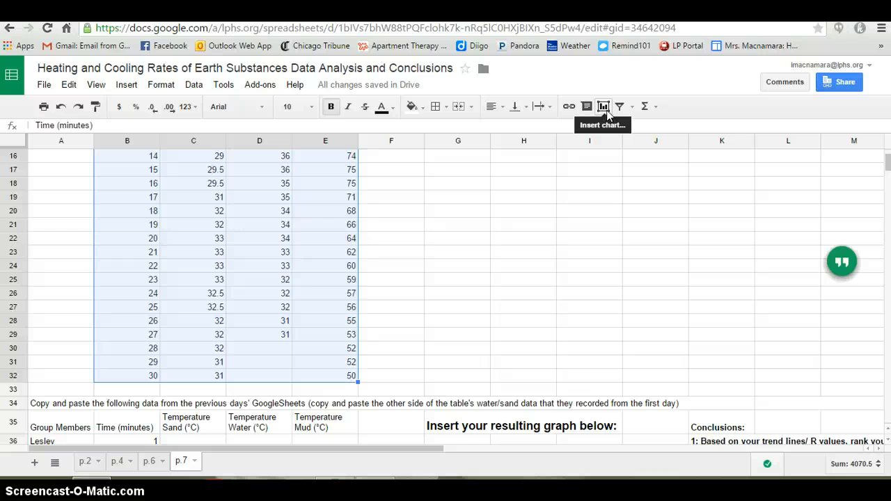
pyautogui.click(604, 107)
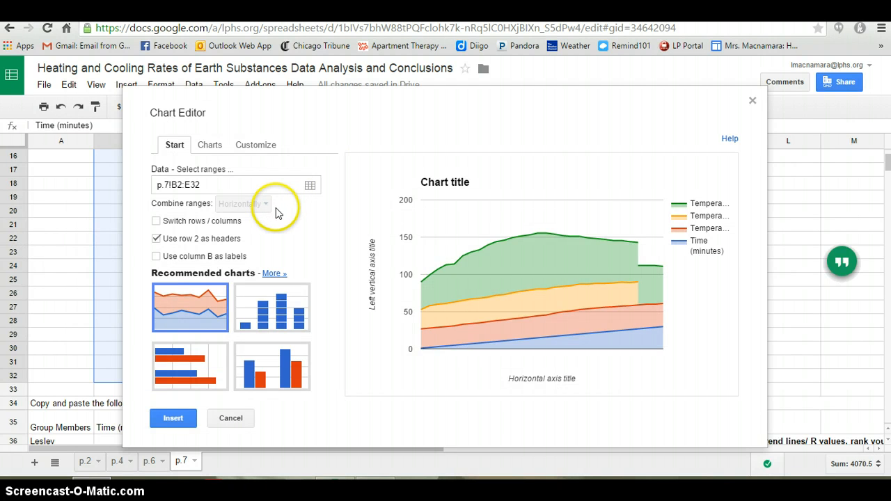
pyautogui.click(271, 274)
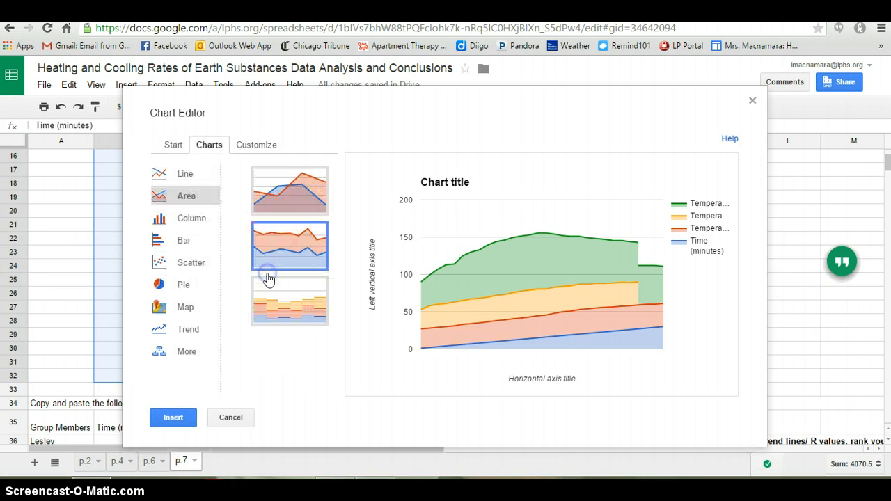
pyautogui.click(183, 266)
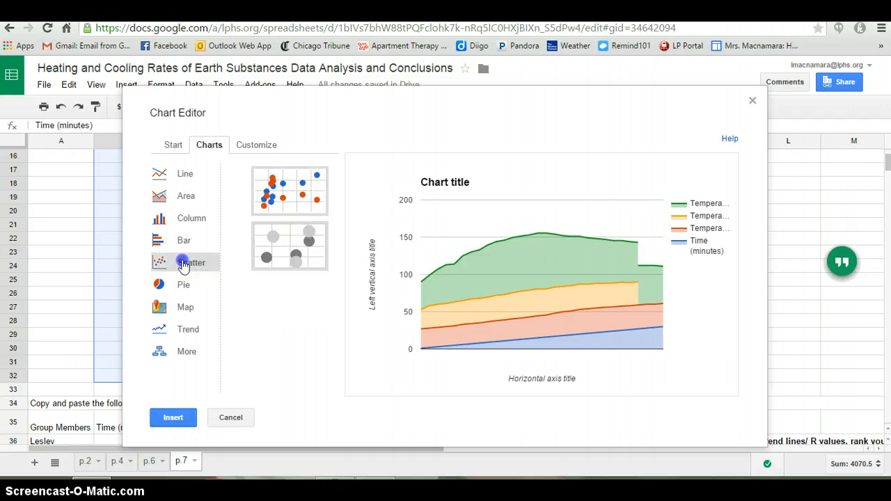
pyautogui.click(280, 203)
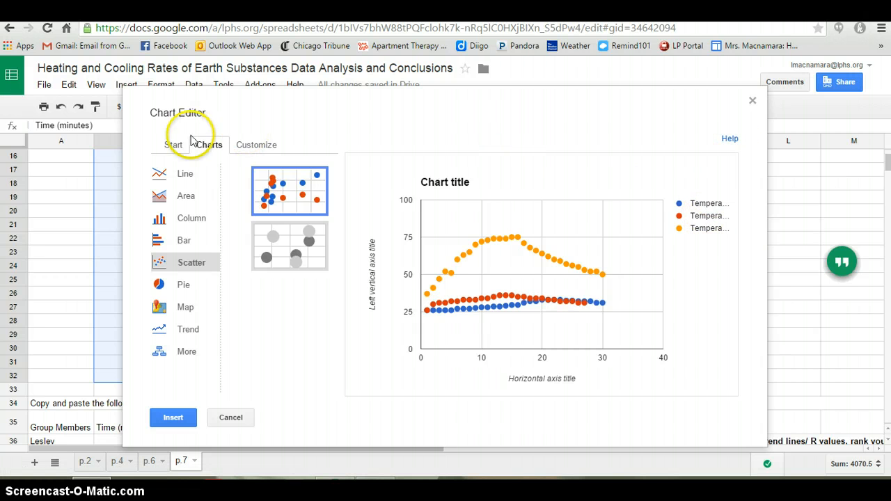
# Step: Set the scatter chart's legend font size to 10
pyautogui.click(256, 146)
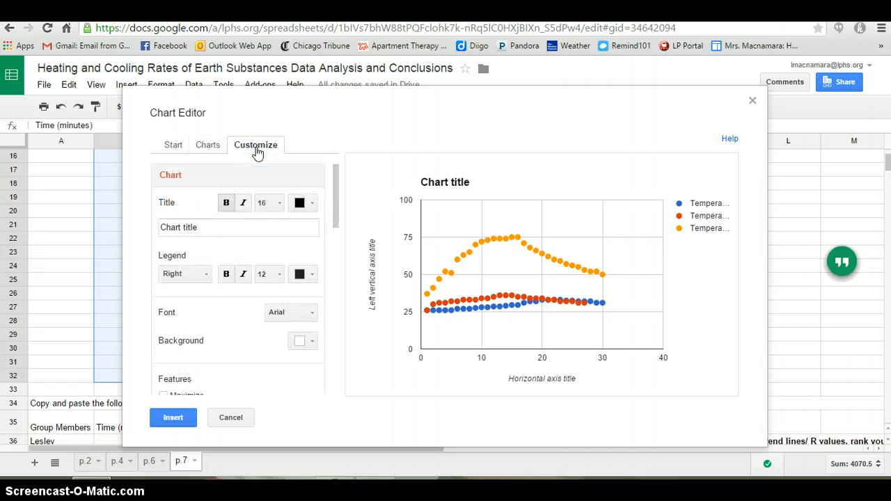
pyautogui.click(215, 227)
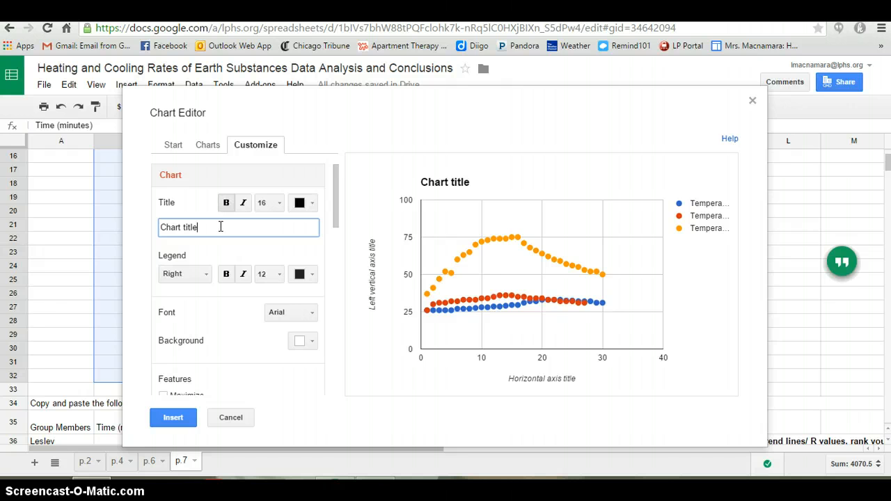
pyautogui.click(226, 226)
pyautogui.moveTo(336, 193); pyautogui.dragTo(337, 195)
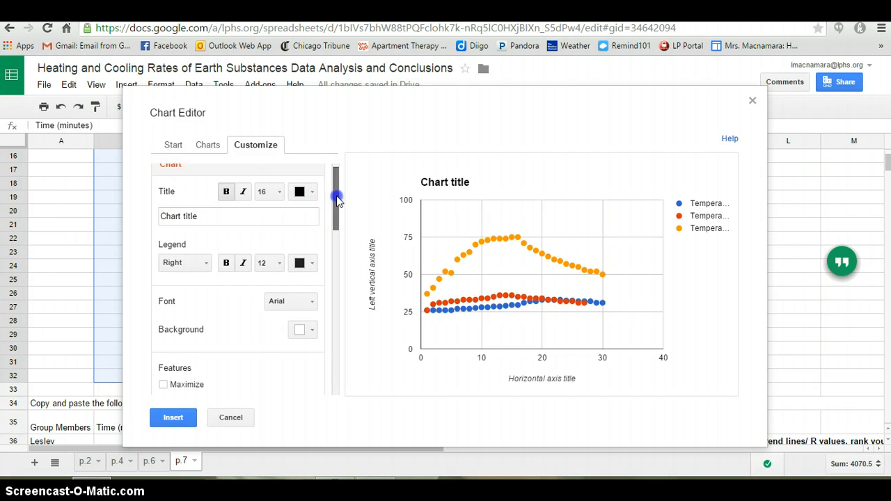
pyautogui.click(279, 269)
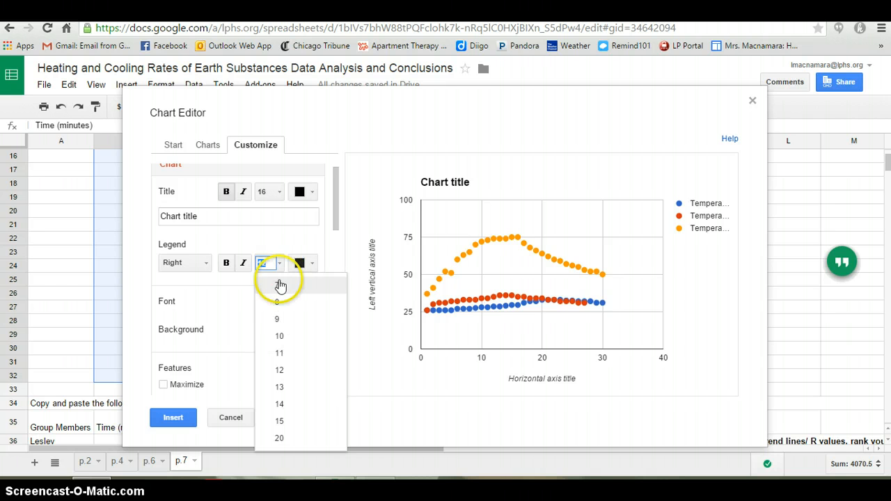
pyautogui.click(282, 341)
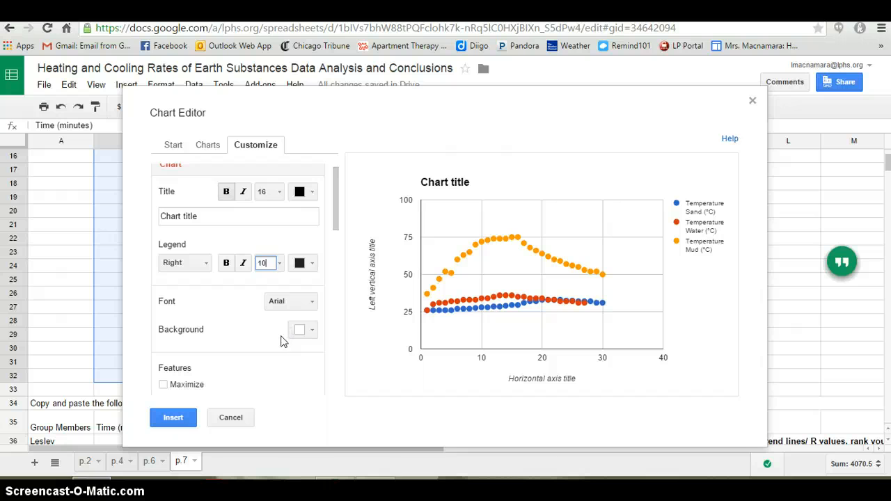
# Step: Replace the chart's horizontal axis title with "Time (minutes)"
pyautogui.click(339, 211)
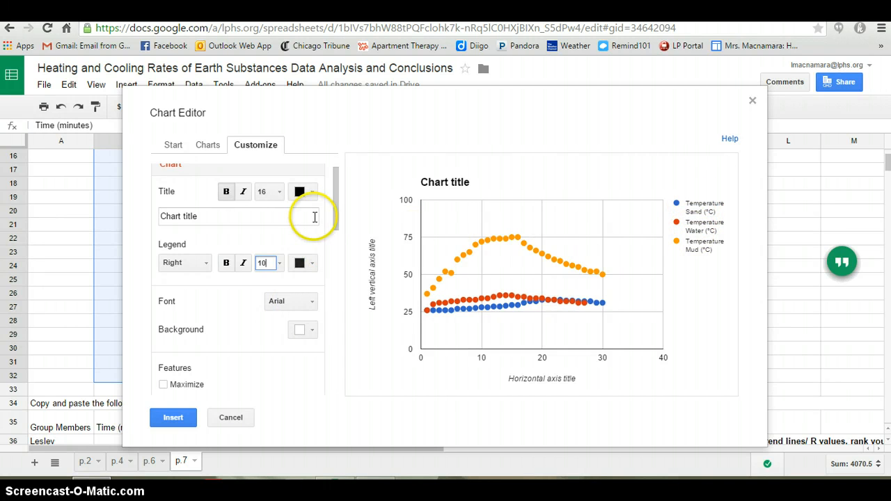
pyautogui.moveTo(337, 217); pyautogui.dragTo(335, 257)
pyautogui.click(230, 268)
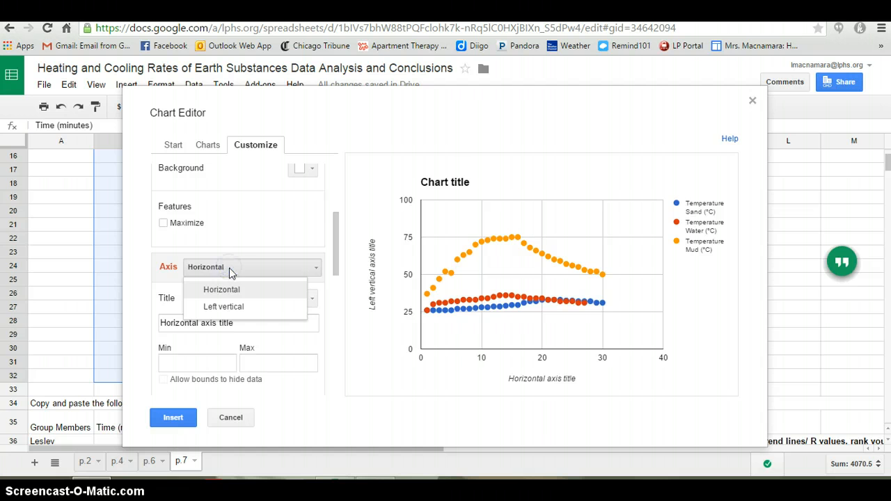
pyautogui.click(231, 274)
pyautogui.click(245, 331)
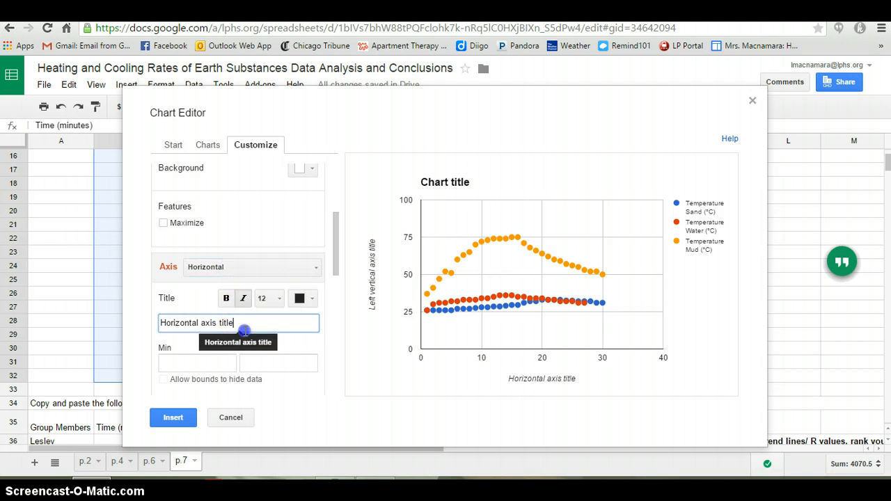
pyautogui.moveTo(244, 325); pyautogui.dragTo(128, 326)
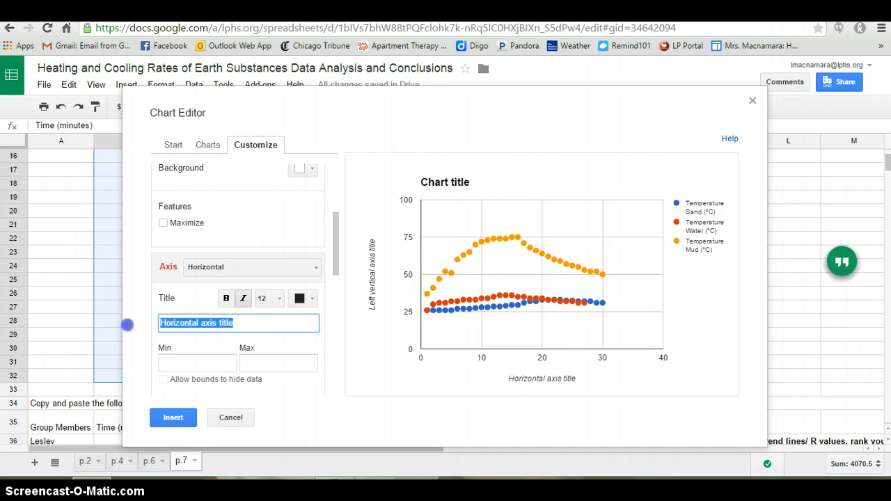
pyautogui.press('BackSpace')
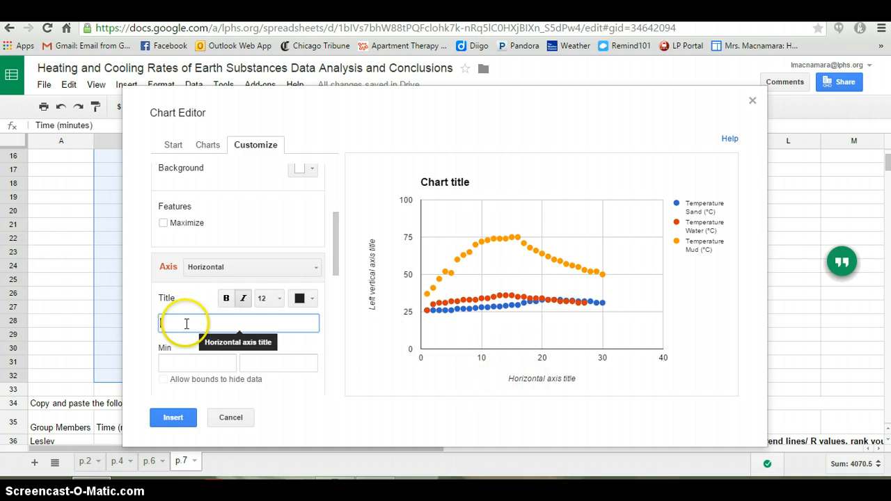
pyautogui.write('Time (minutes')
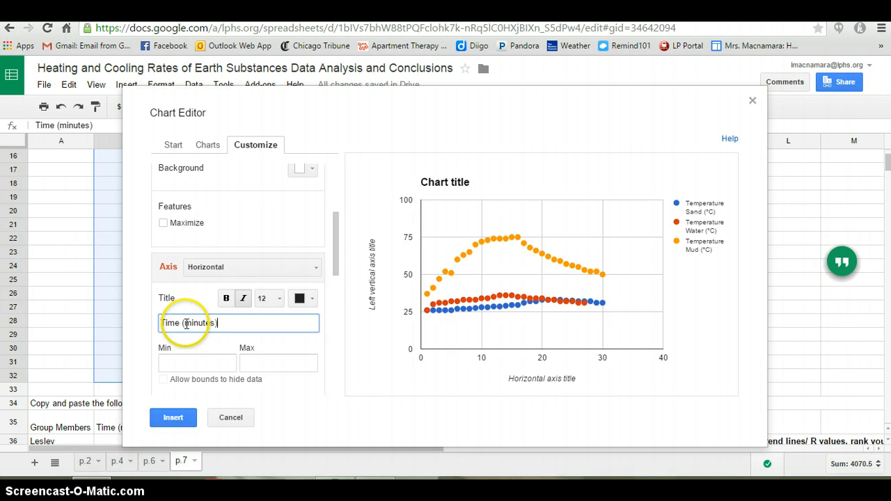
# Step: Add a linear trendline to the Temperature Sand (°C) series and set its label to use the equation
pyautogui.moveTo(338, 237); pyautogui.dragTo(326, 356)
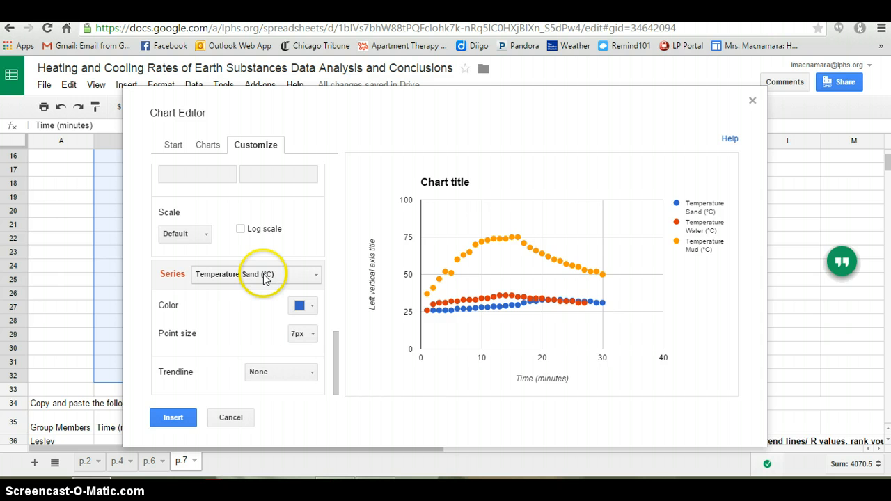
pyautogui.click(287, 374)
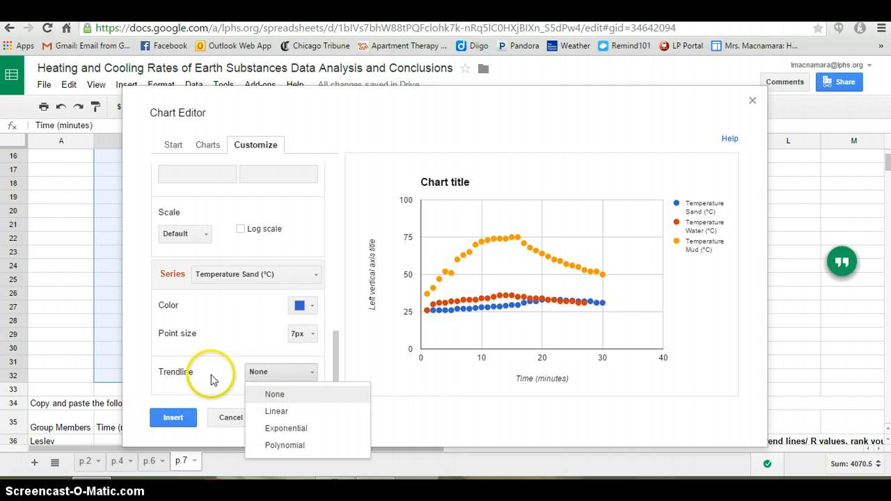
pyautogui.click(291, 416)
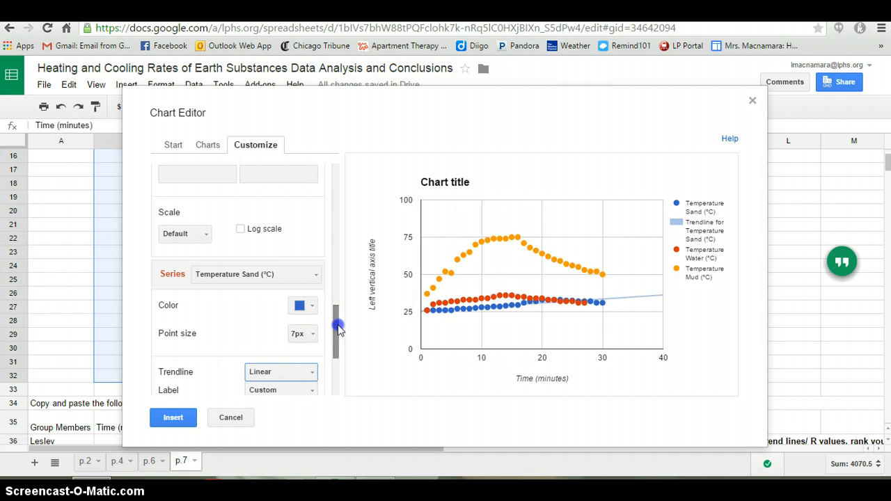
pyautogui.moveTo(339, 328); pyautogui.dragTo(337, 334)
pyautogui.moveTo(640, 304)
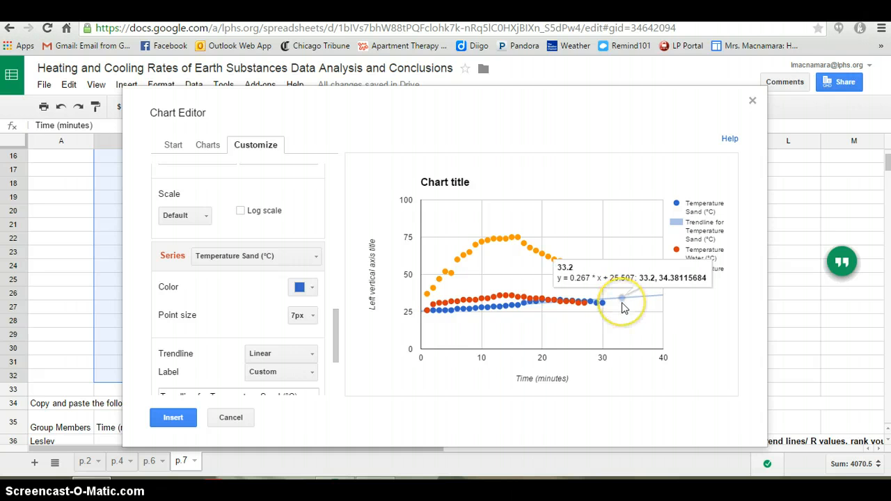
pyautogui.moveTo(338, 331); pyautogui.dragTo(338, 341)
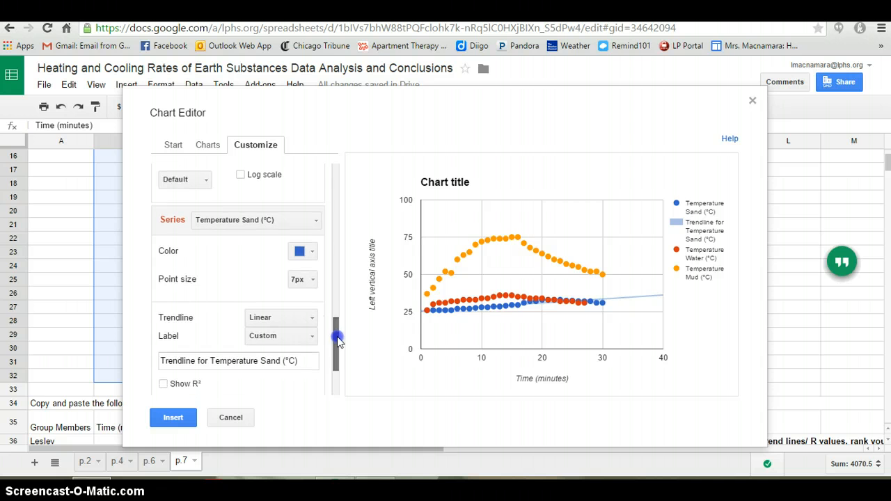
pyautogui.click(295, 340)
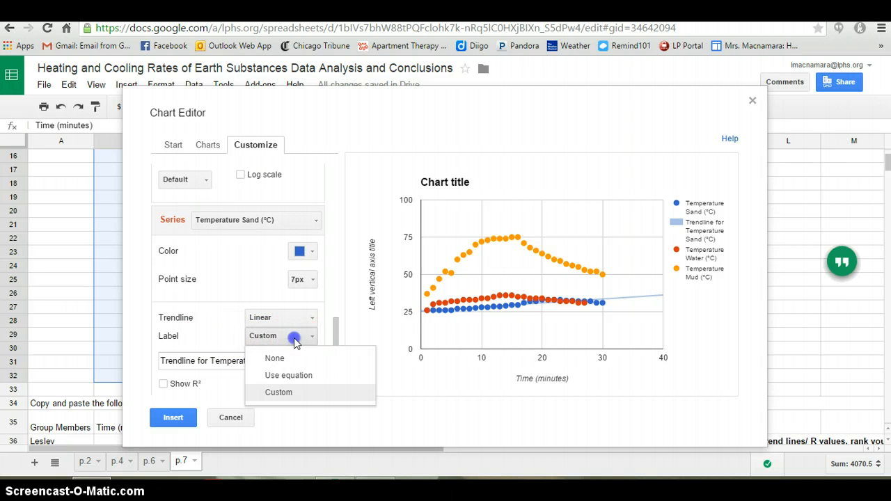
pyautogui.click(295, 376)
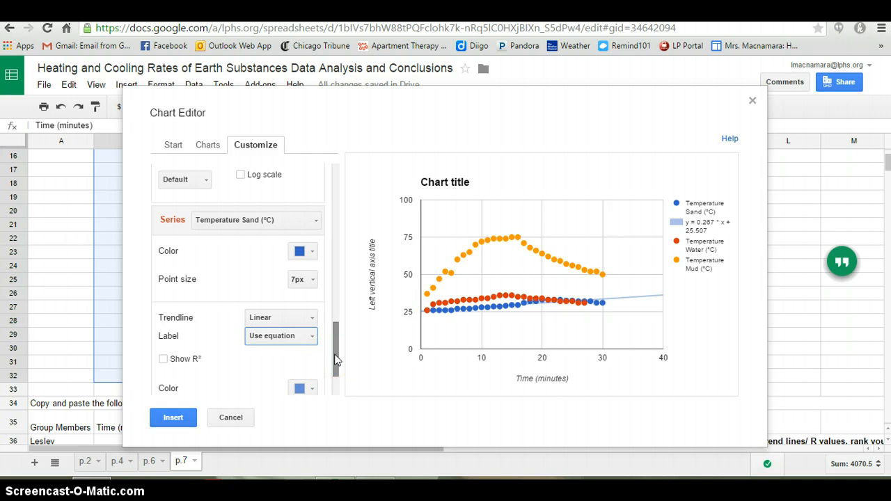
pyautogui.moveTo(335, 354); pyautogui.dragTo(335, 356)
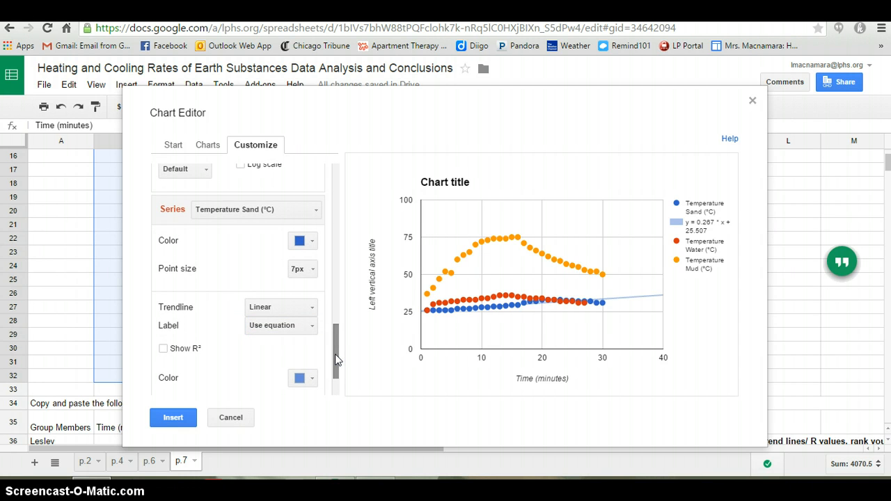
pyautogui.moveTo(340, 359); pyautogui.dragTo(513, 298)
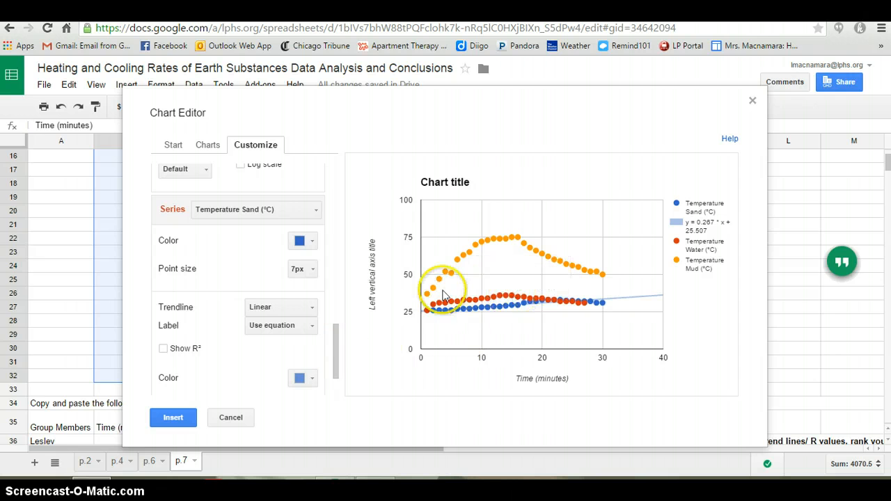
# Step: Add a linear trendline to the Temperature Water (°C) series and set its label to use the equation
pyautogui.click(301, 216)
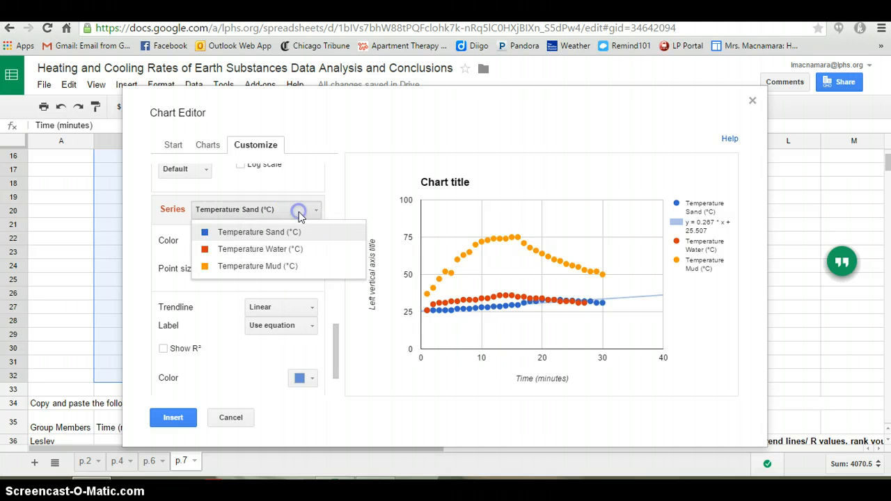
pyautogui.click(271, 255)
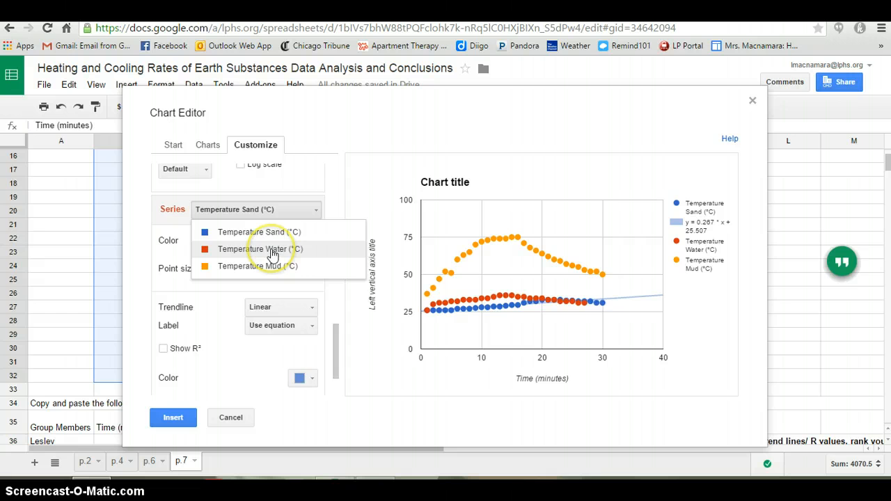
pyautogui.click(337, 371)
pyautogui.click(295, 371)
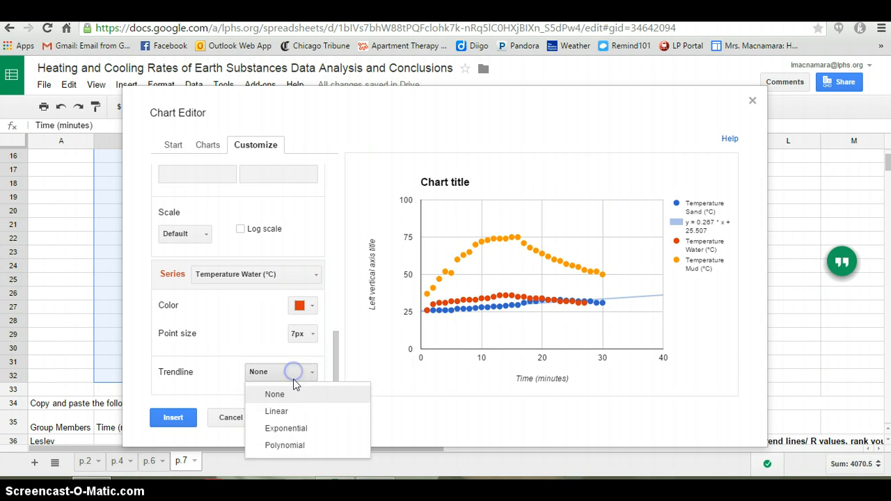
pyautogui.click(292, 414)
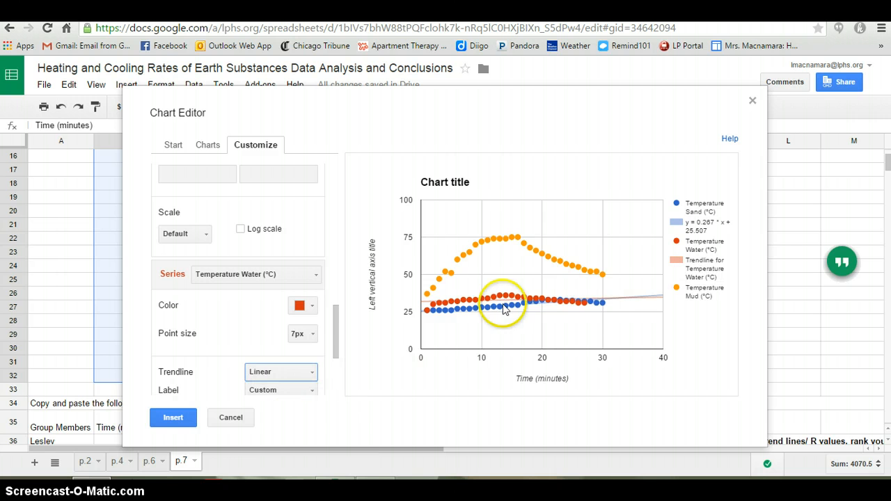
pyautogui.click(337, 326)
pyautogui.moveTo(337, 326); pyautogui.dragTo(335, 338)
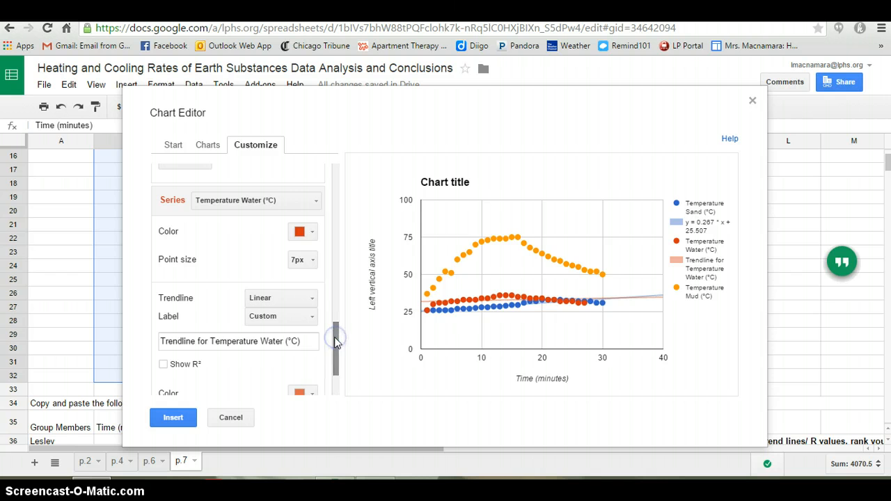
pyautogui.click(288, 318)
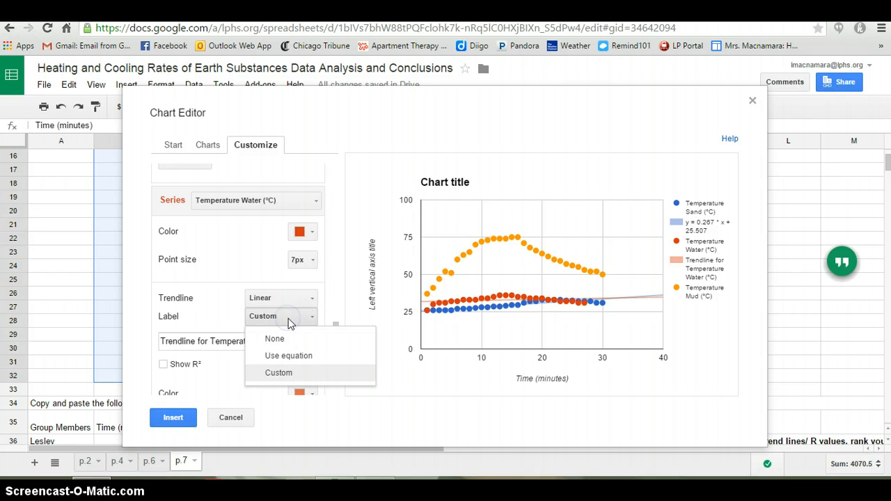
pyautogui.click(287, 356)
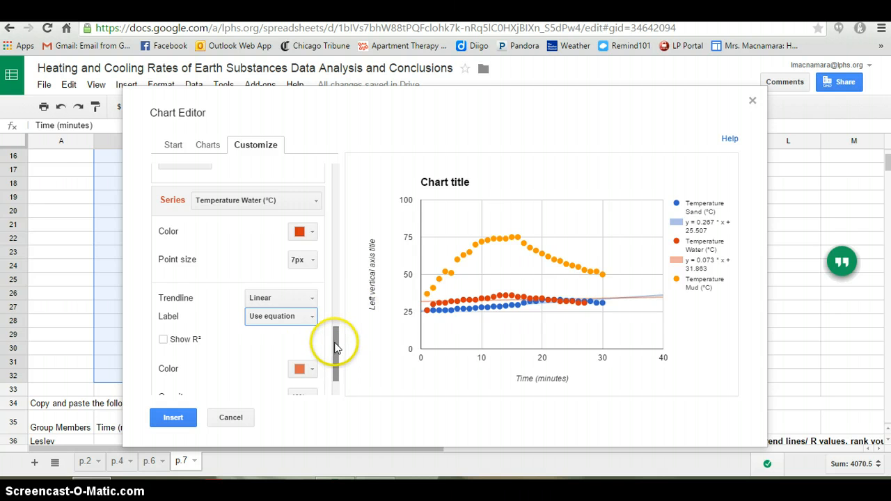
# Step: Add a linear trendline to the Temperature Mud (°C) series and label it with its equation
pyautogui.moveTo(335, 346)
pyautogui.mouseDown()
pyautogui.moveTo(334, 354)
pyautogui.moveTo(335, 339)
pyautogui.mouseUp()
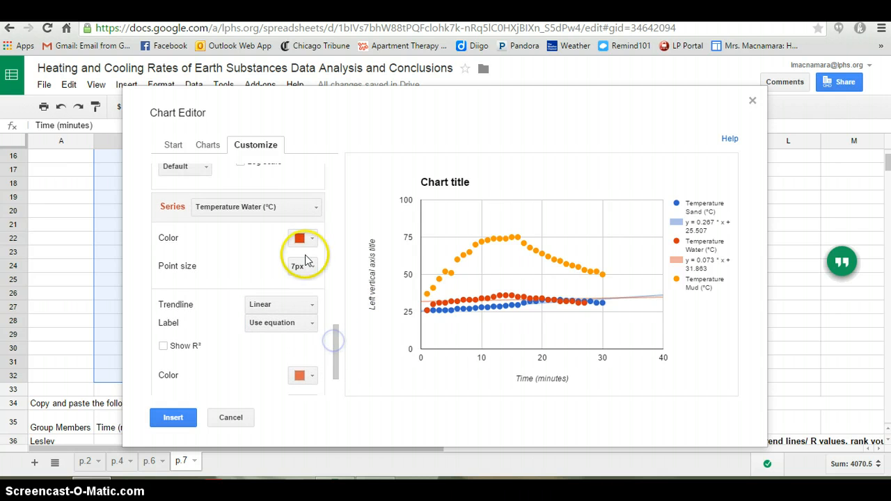
pyautogui.click(285, 206)
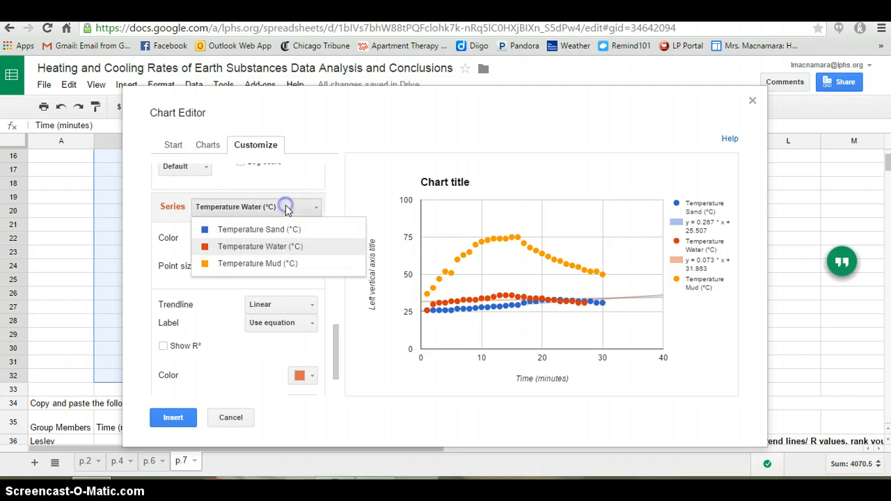
pyautogui.click(263, 265)
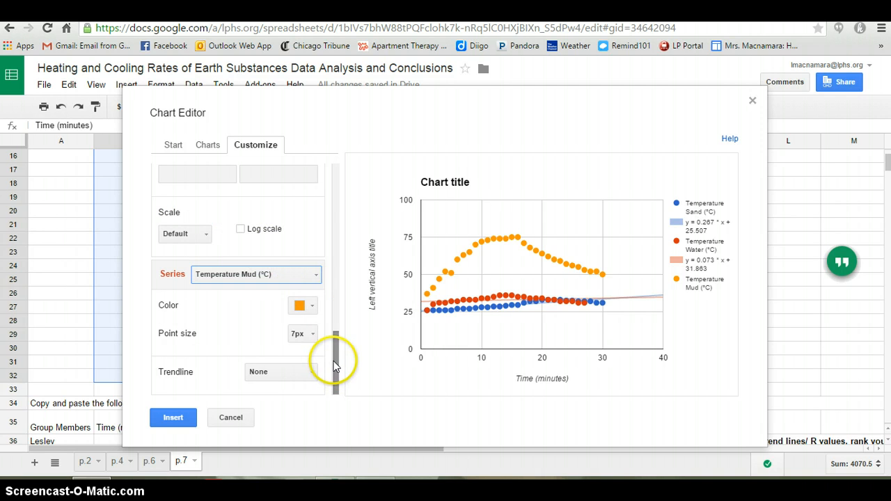
pyautogui.click(283, 372)
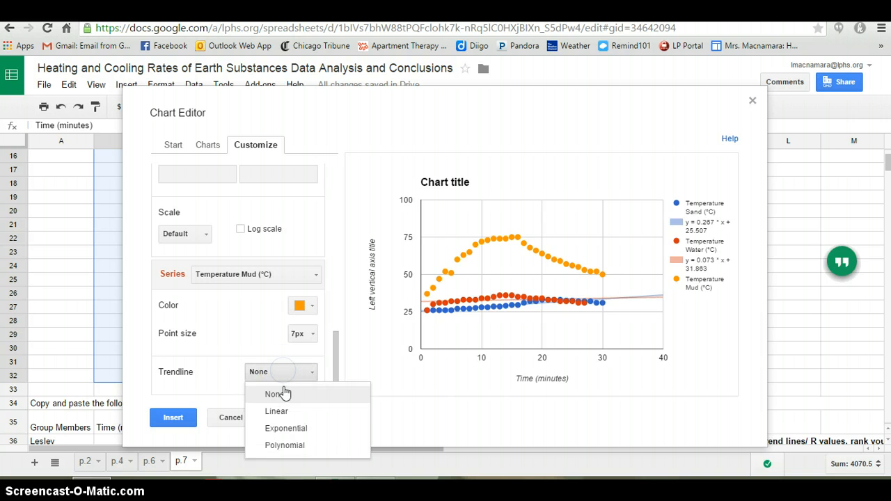
pyautogui.click(275, 410)
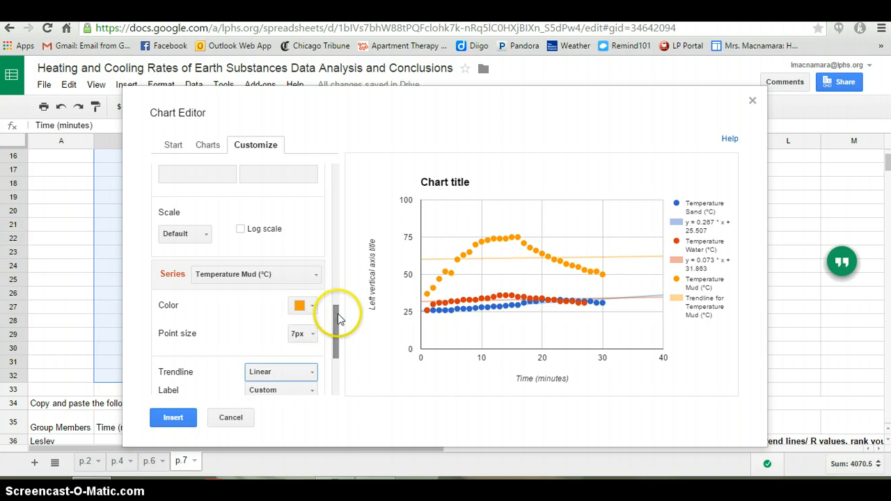
pyautogui.moveTo(338, 319); pyautogui.dragTo(336, 344)
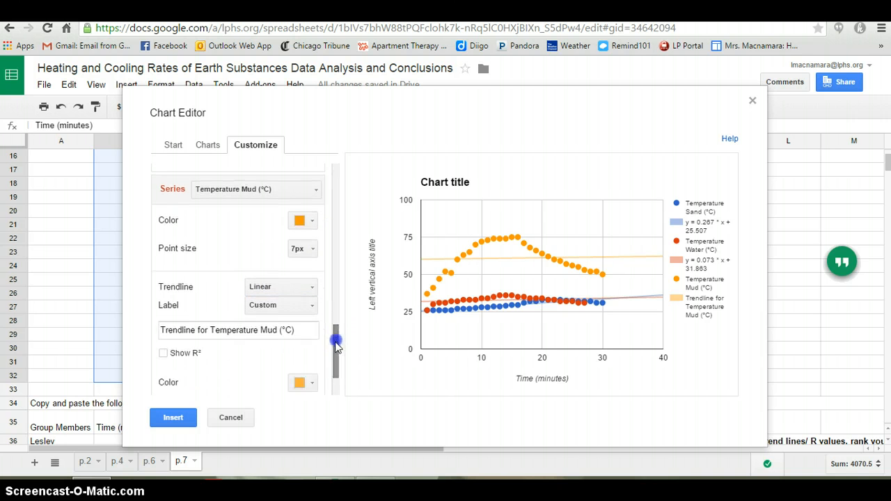
pyautogui.click(279, 306)
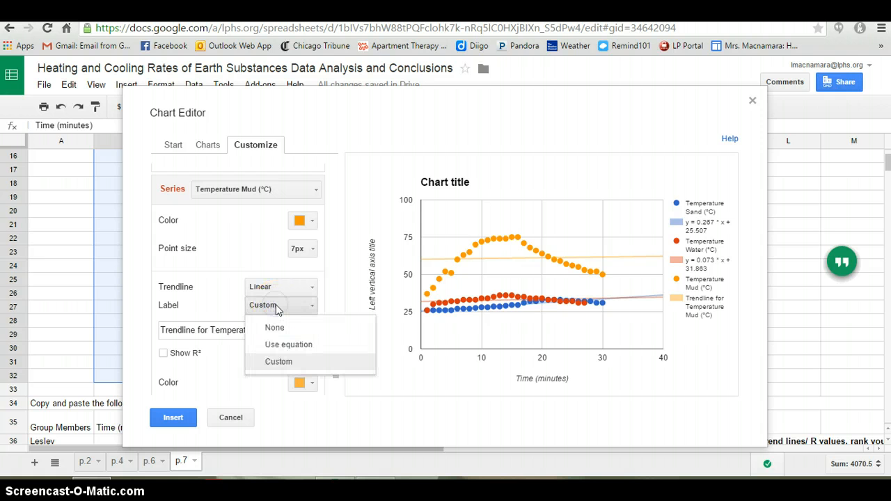
pyautogui.click(279, 345)
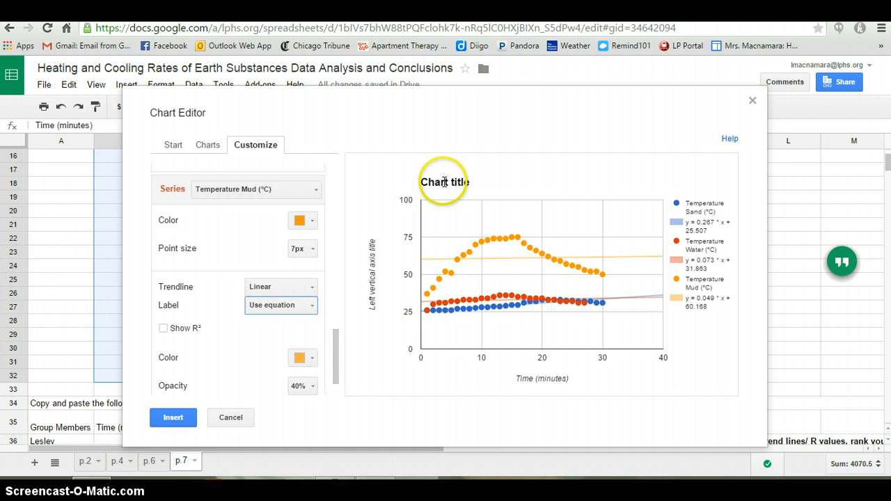
# Step: Insert the finished scatter chart and move it beneath the "Insert your resulting graph below:" heading
pyautogui.click(167, 418)
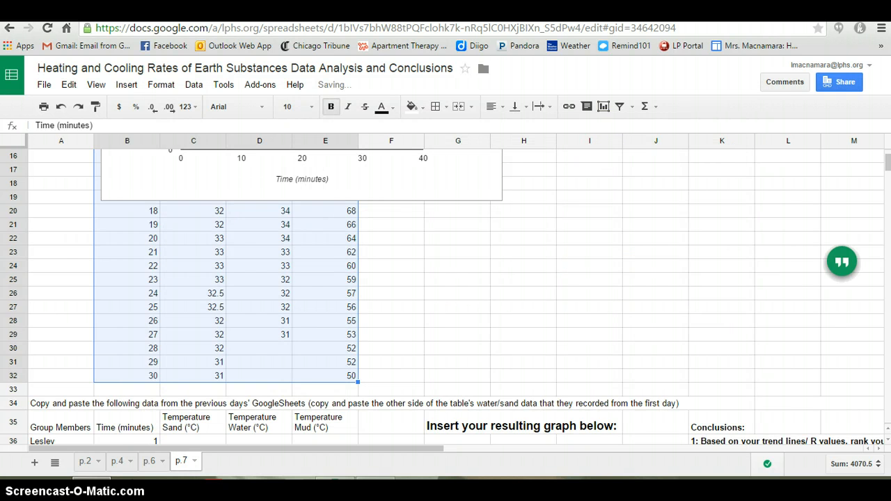
pyautogui.moveTo(887, 167); pyautogui.dragTo(887, 159)
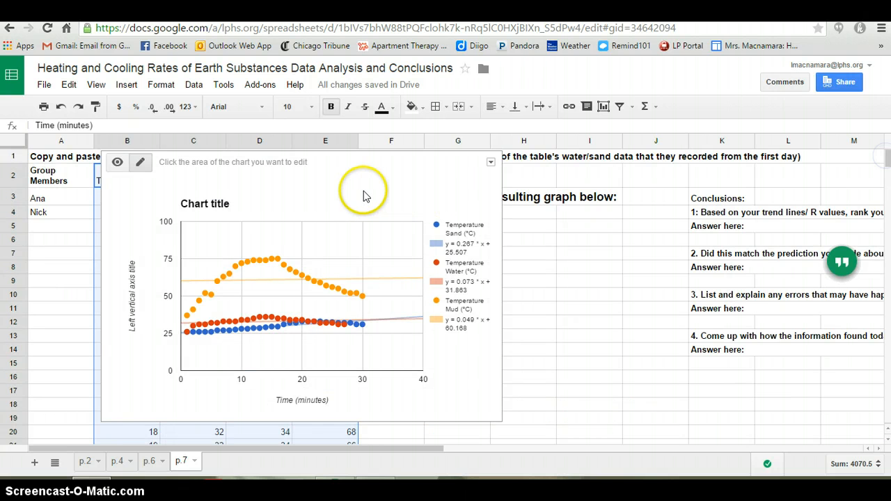
pyautogui.click(411, 206)
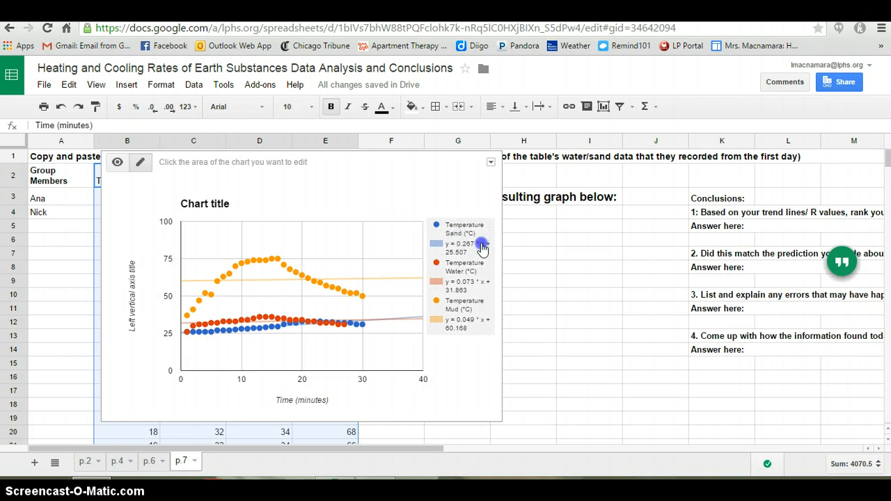
pyautogui.moveTo(417, 163); pyautogui.dragTo(606, 220)
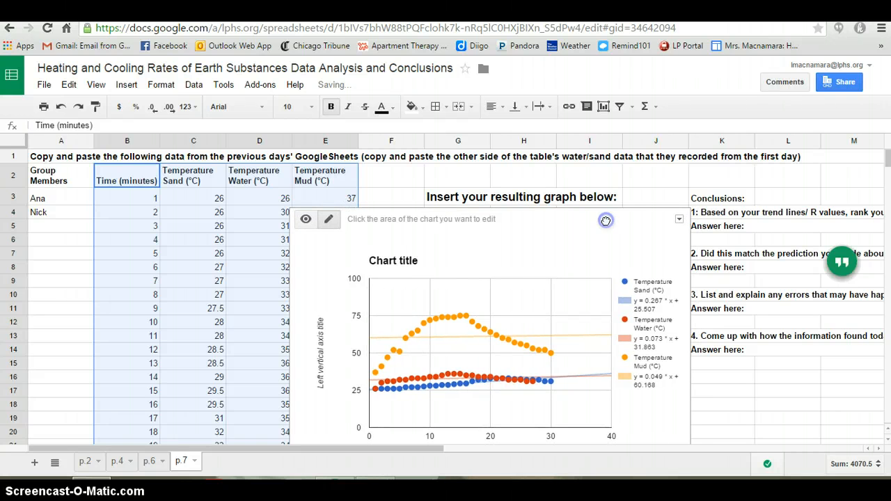
pyautogui.click(289, 213)
pyautogui.click(295, 230)
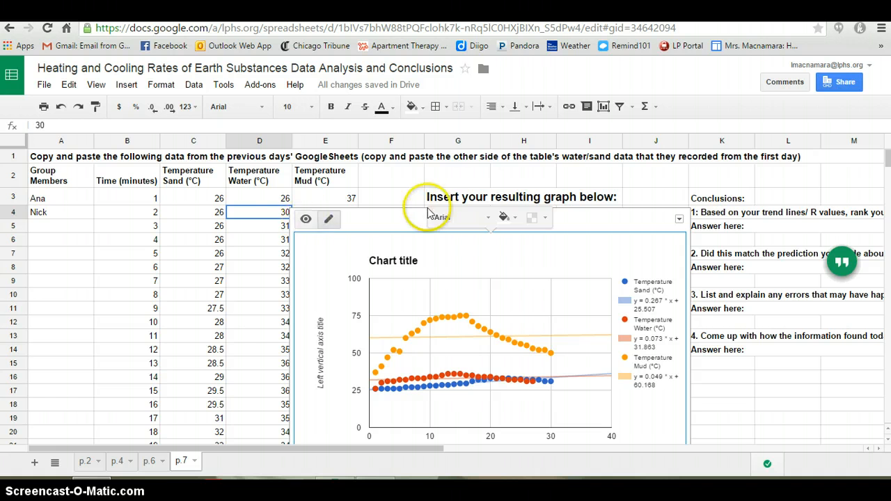
pyautogui.click(390, 198)
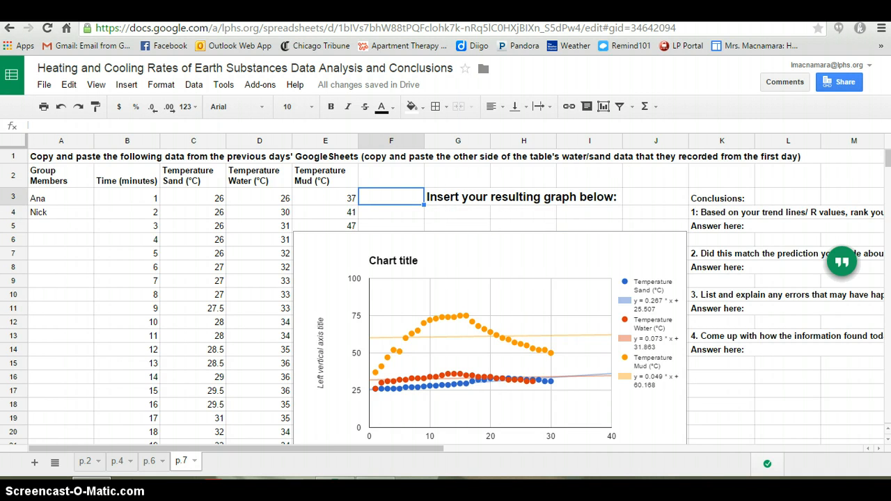
pyautogui.moveTo(887, 159)
pyautogui.mouseDown()
pyautogui.moveTo(886, 169)
pyautogui.moveTo(887, 160)
pyautogui.mouseUp()
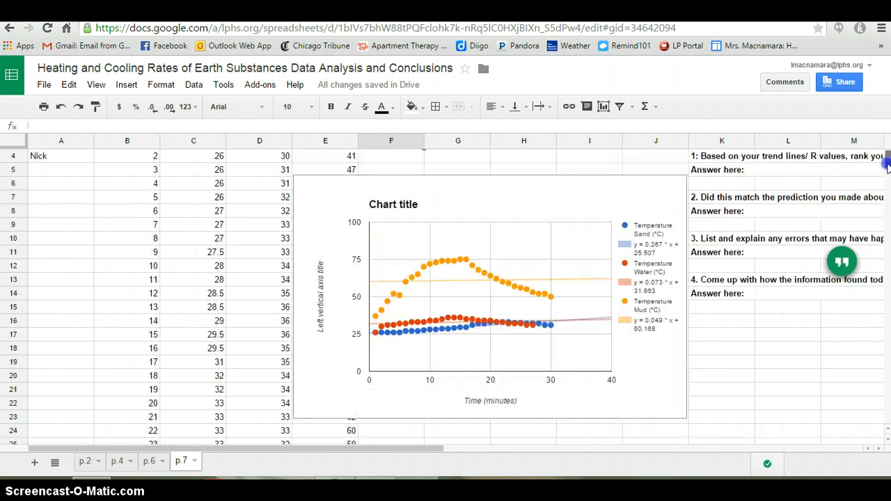
pyautogui.doubleClick(320, 300)
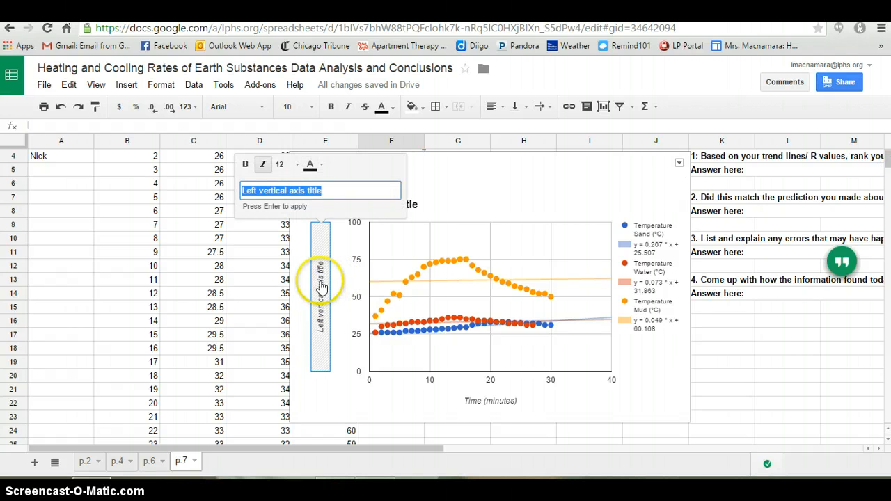
pyautogui.press('BackSpace')
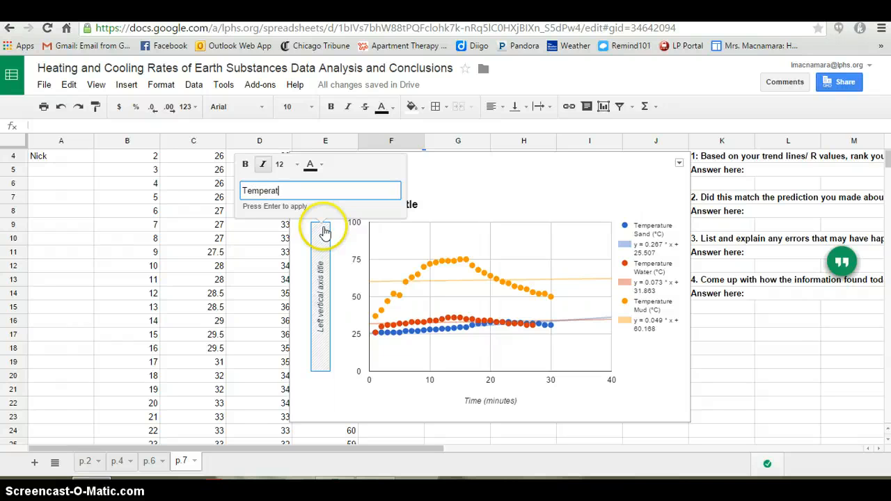
pyautogui.write('Temperature')
pyautogui.moveTo(887, 162); pyautogui.dragTo(888, 150)
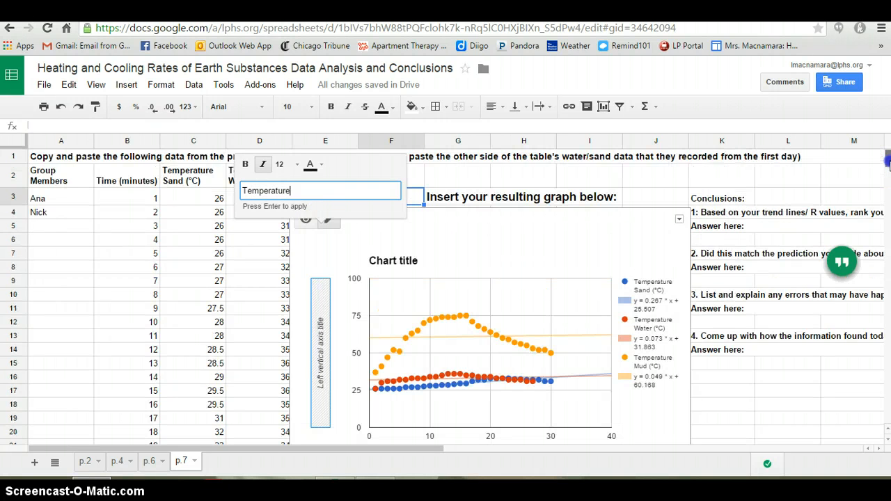
# Step: Copy the "(°C)" unit from the Temperature Sand header in C2 and set the chart's left vertical axis title to "Temperature (°C)"
pyautogui.click(186, 182)
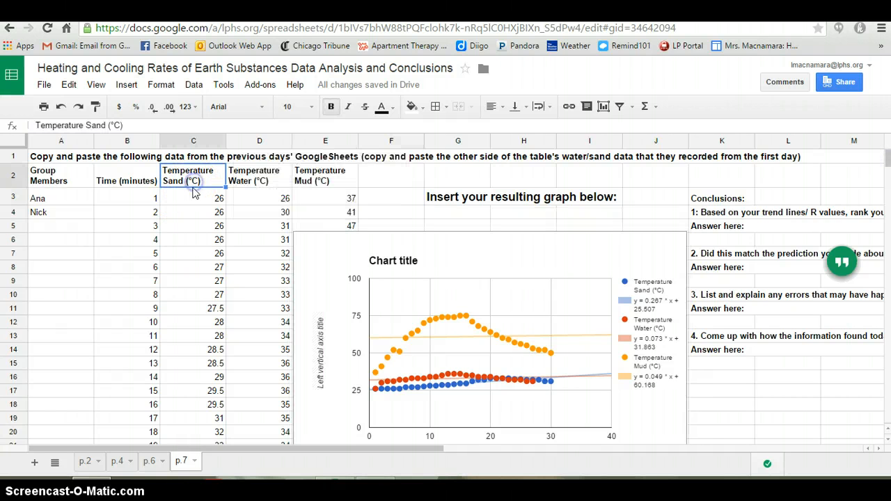
pyautogui.moveTo(107, 126); pyautogui.dragTo(122, 126)
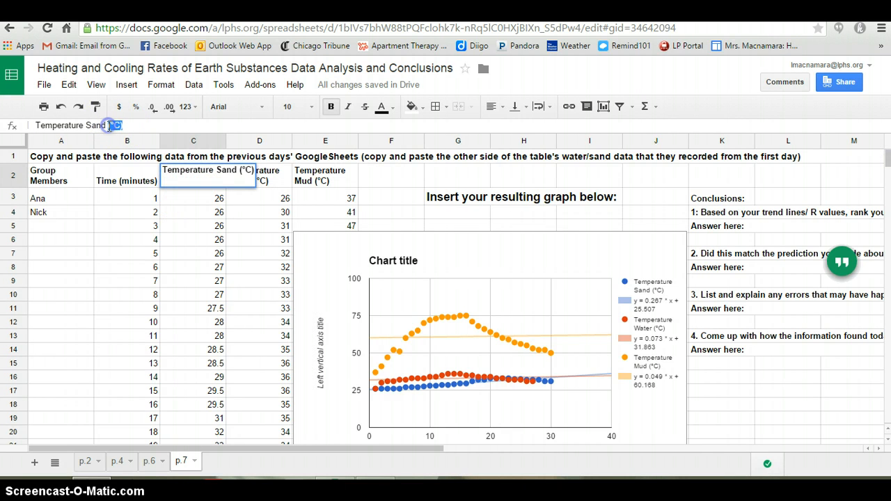
pyautogui.click(320, 321)
pyautogui.click(320, 321)
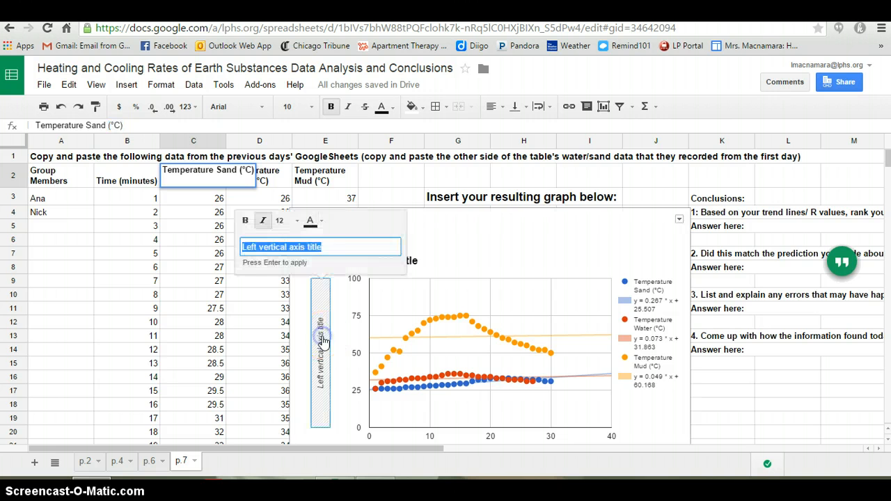
pyautogui.write('Temperature (°C')
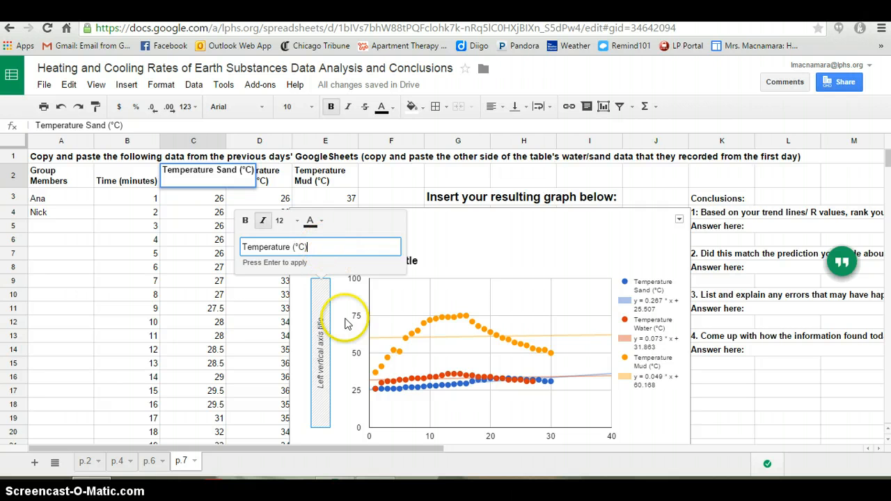
pyautogui.press('Return')
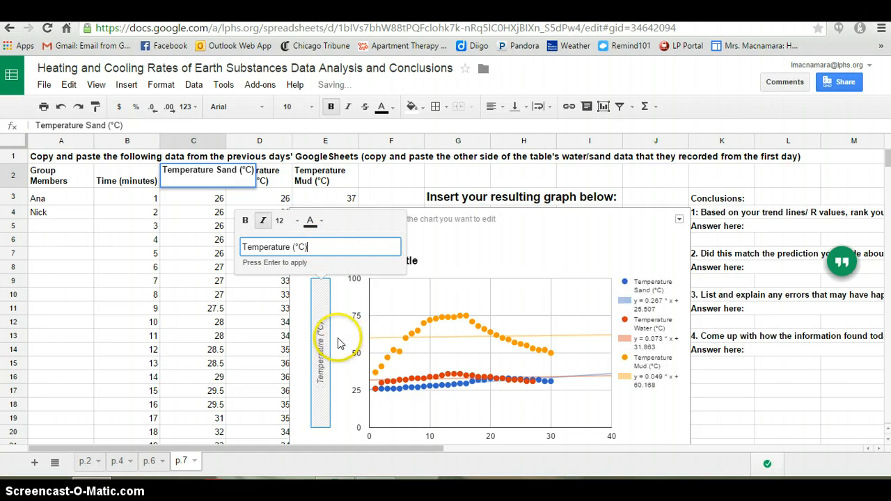
pyautogui.click(410, 261)
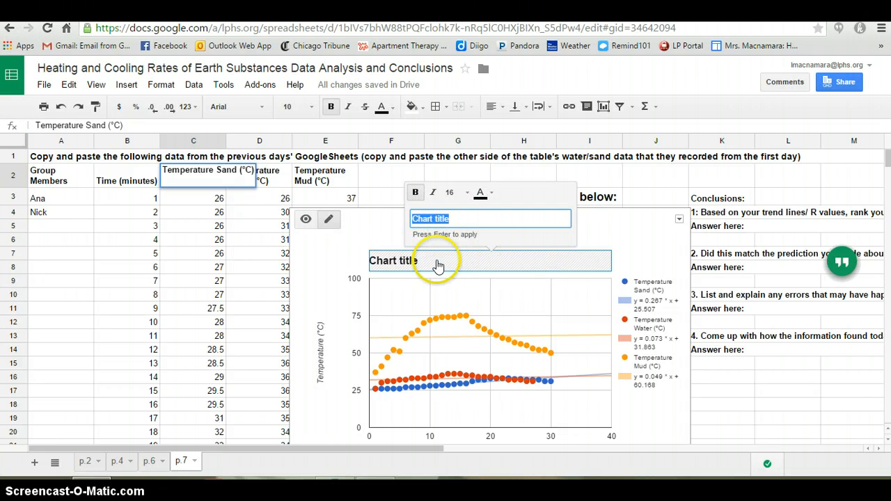
pyautogui.click(634, 249)
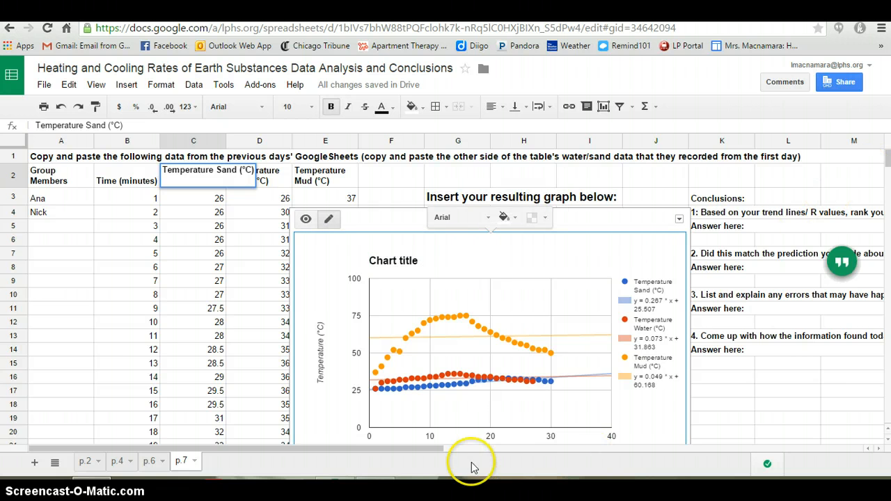
# Step: Examine the chart's trendline equations and review the four conclusion questions with their answer cells
pyautogui.moveTo(424, 452); pyautogui.dragTo(563, 434)
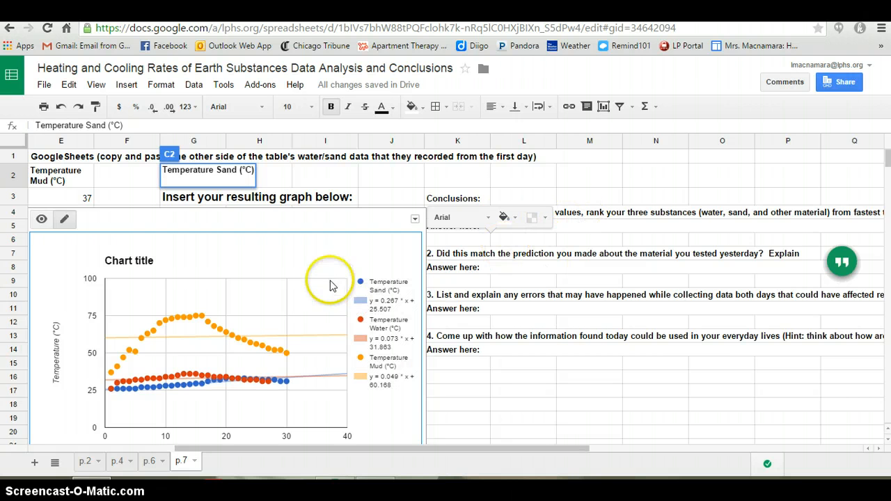
pyautogui.click(391, 309)
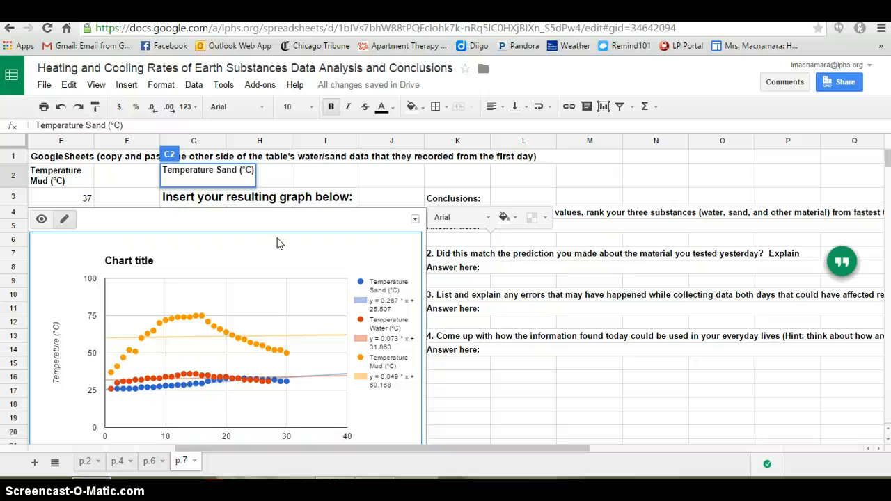
pyautogui.click(548, 179)
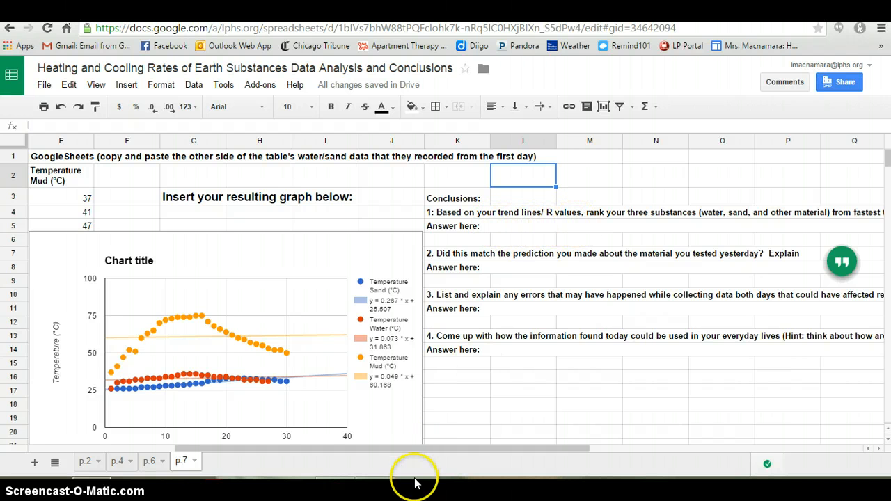
pyautogui.moveTo(442, 449); pyautogui.dragTo(477, 450)
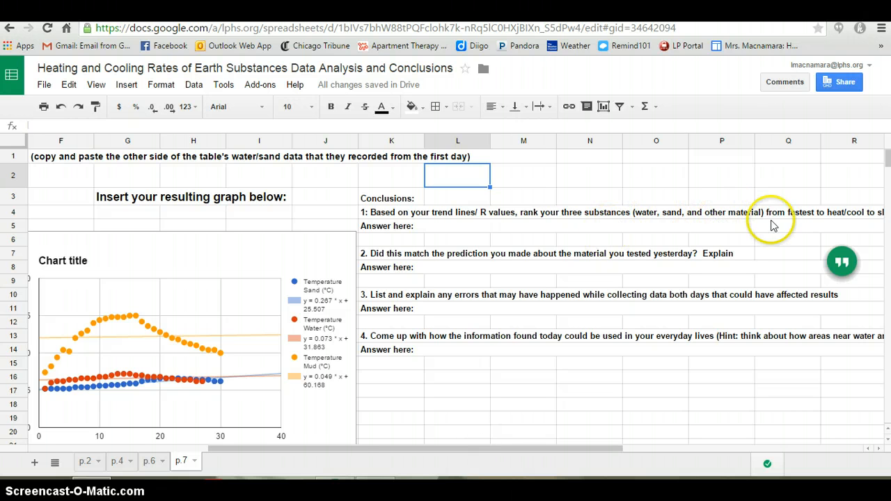
pyautogui.moveTo(527, 452); pyautogui.dragTo(637, 454)
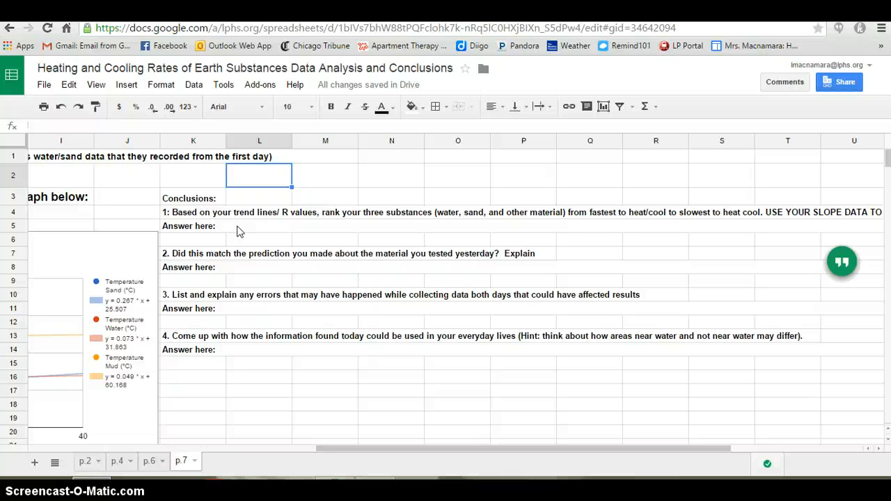
pyautogui.click(237, 269)
pyautogui.moveTo(251, 269); pyautogui.dragTo(291, 271)
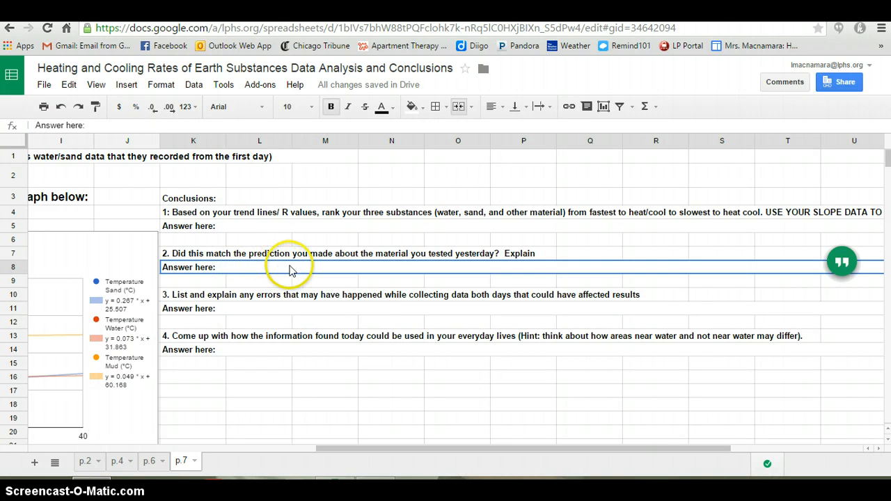
pyautogui.click(232, 312)
pyautogui.moveTo(234, 312); pyautogui.dragTo(283, 318)
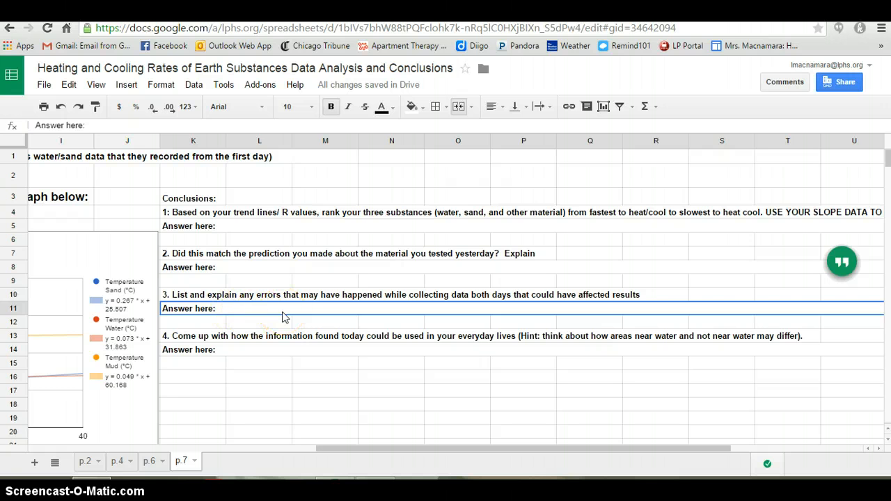
pyautogui.click(235, 355)
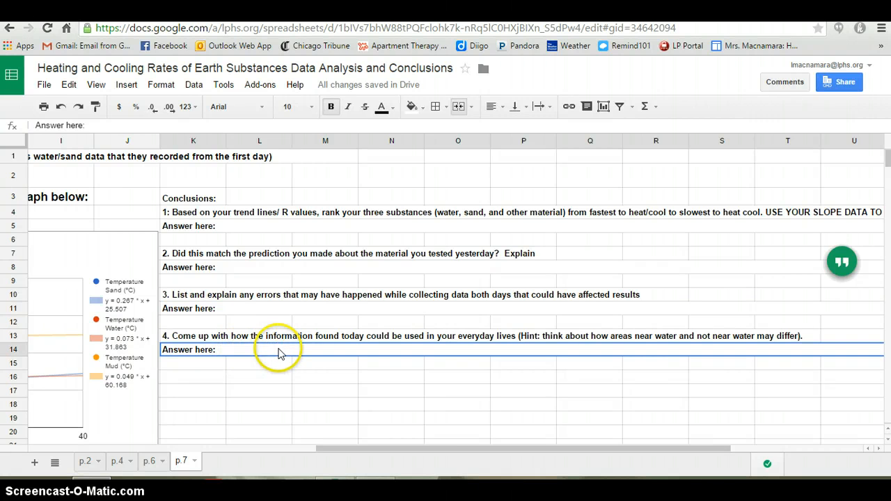